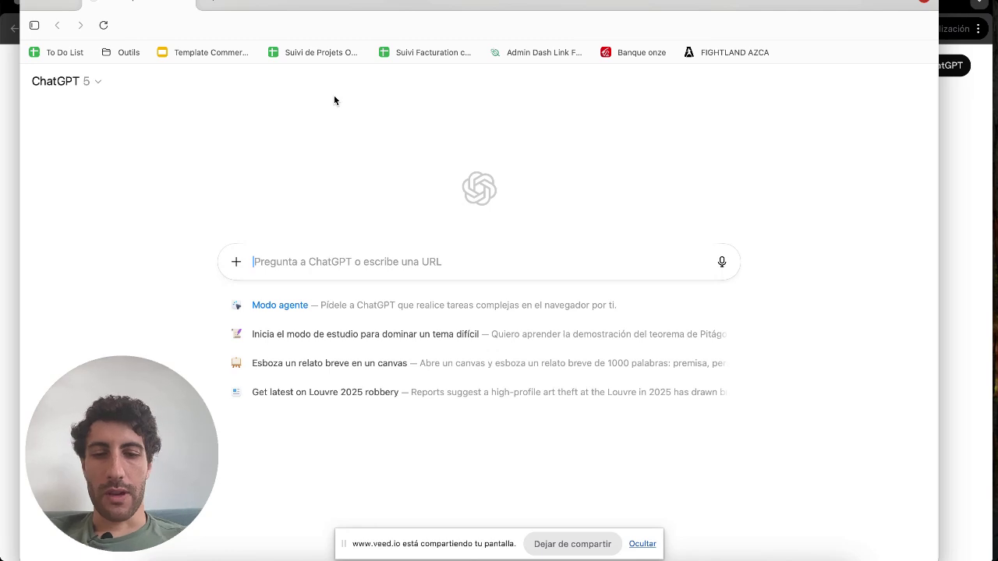
Look up "agence wordpress" and open the suggested AmphiBee website, amphibee.fr
text(agence)
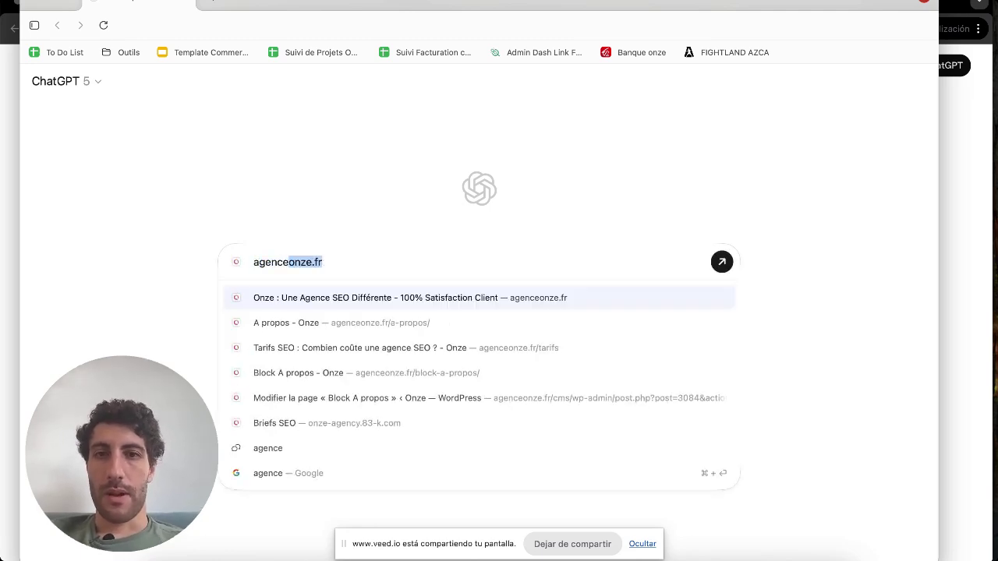
text( wordpress)
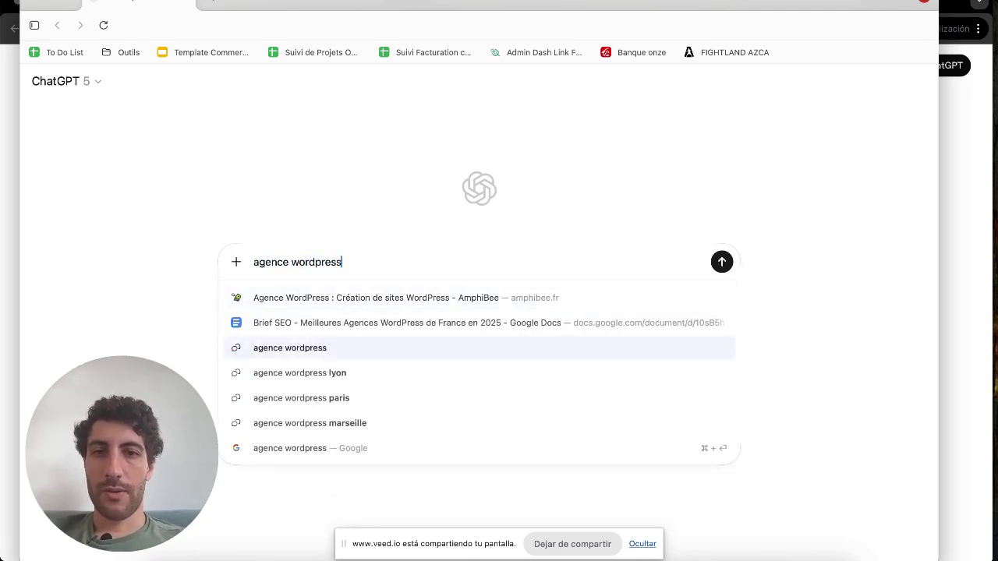
click(404, 299)
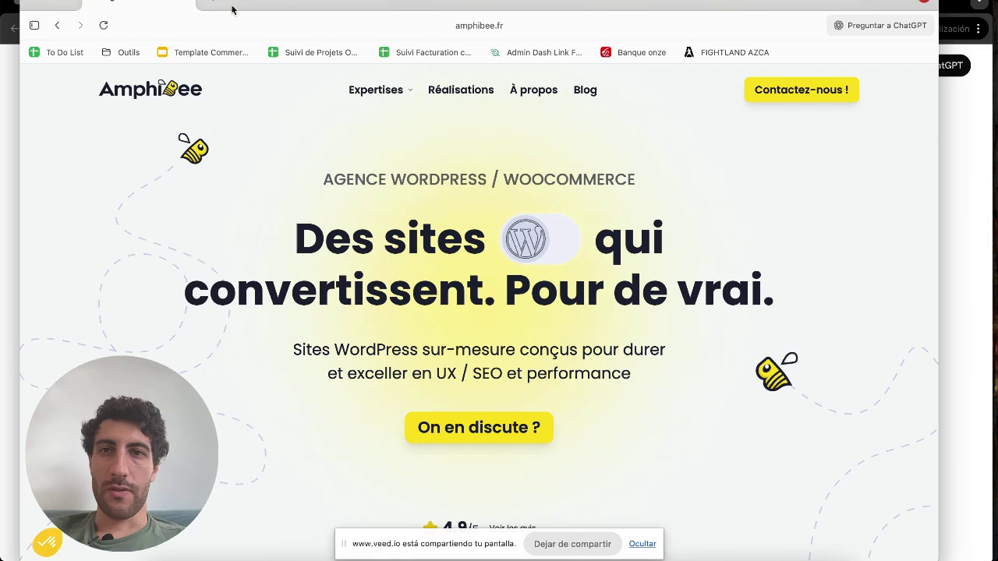
click(306, 27)
text(agenceonz)
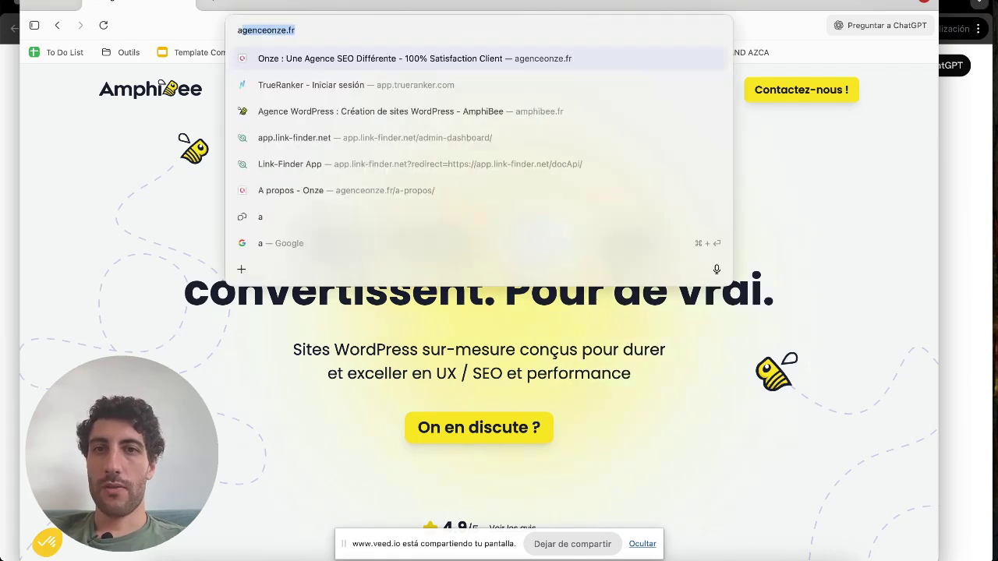
Ask ChatGPT for "agence wordpress" in a new tab and skim through the generated answer
click(223, 4)
text(agence wordr)
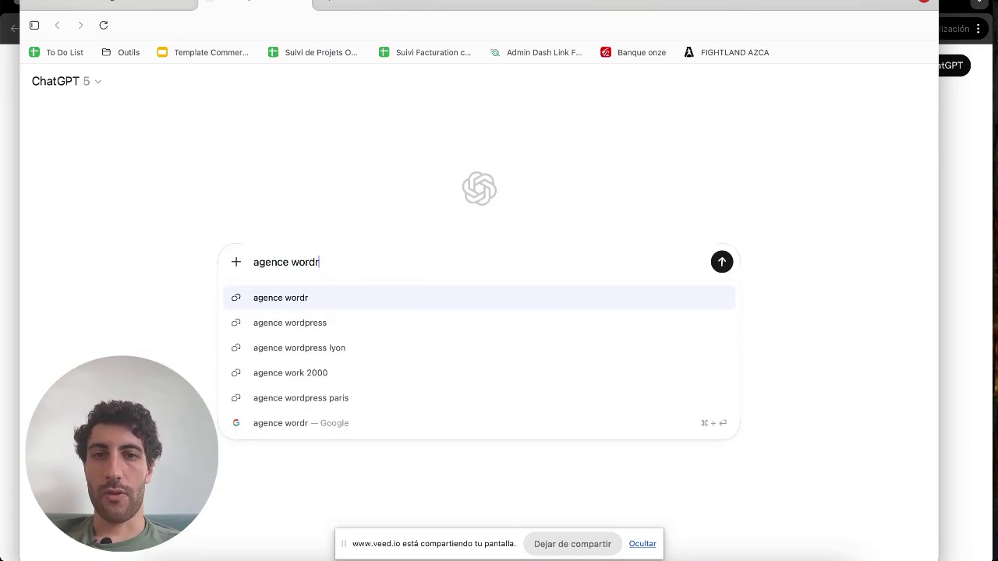
key(BackSpace)
text(press)
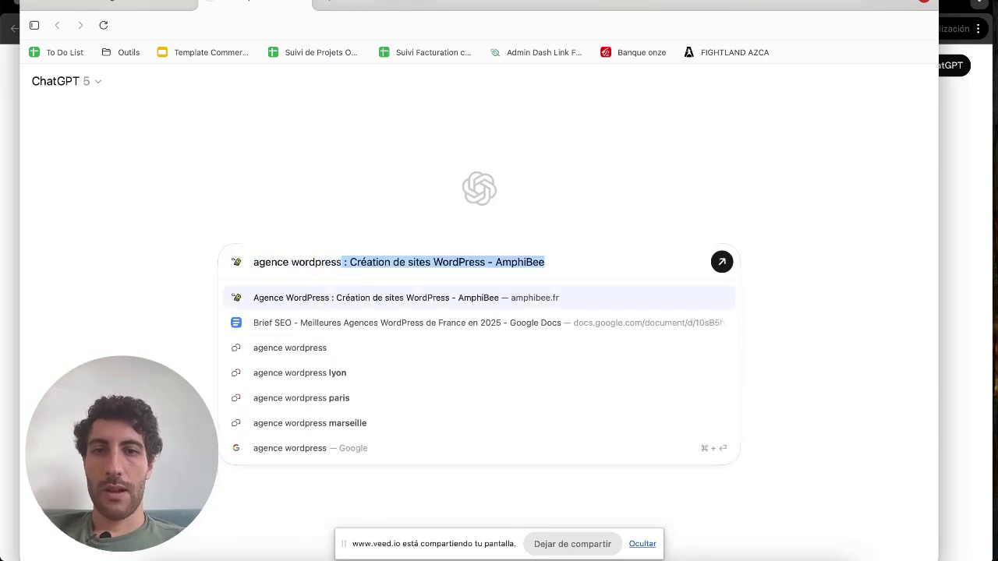
key(Return)
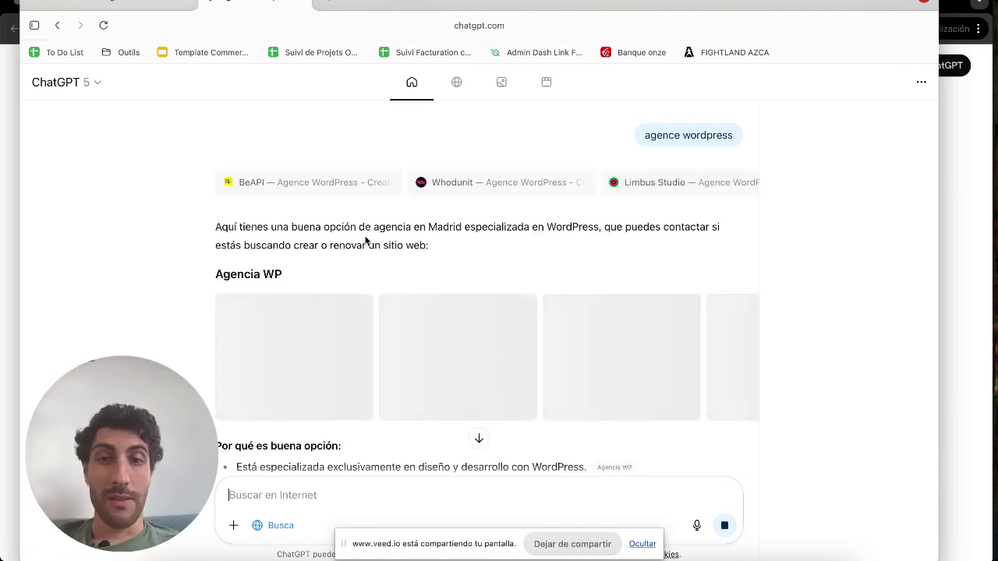
scroll(366, 240, down, 4)
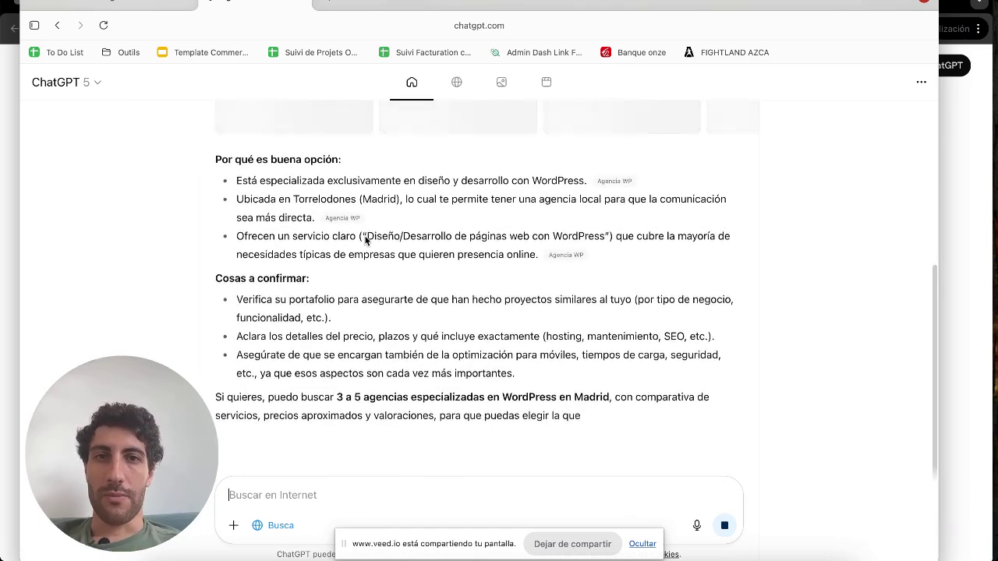
scroll(366, 240, up, 4)
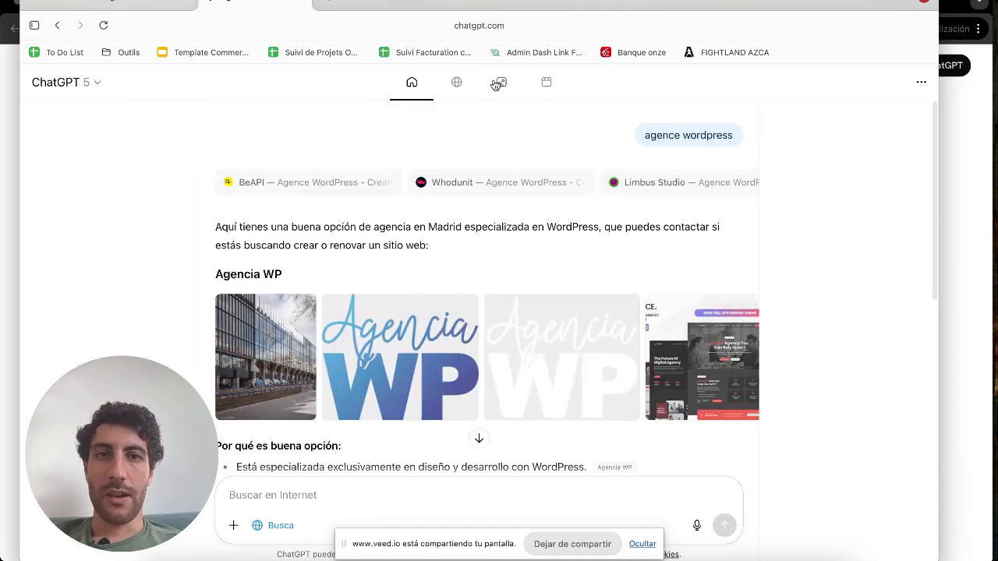
Review the web, image and remaining result categories for the "agence wordpress" search
click(455, 84)
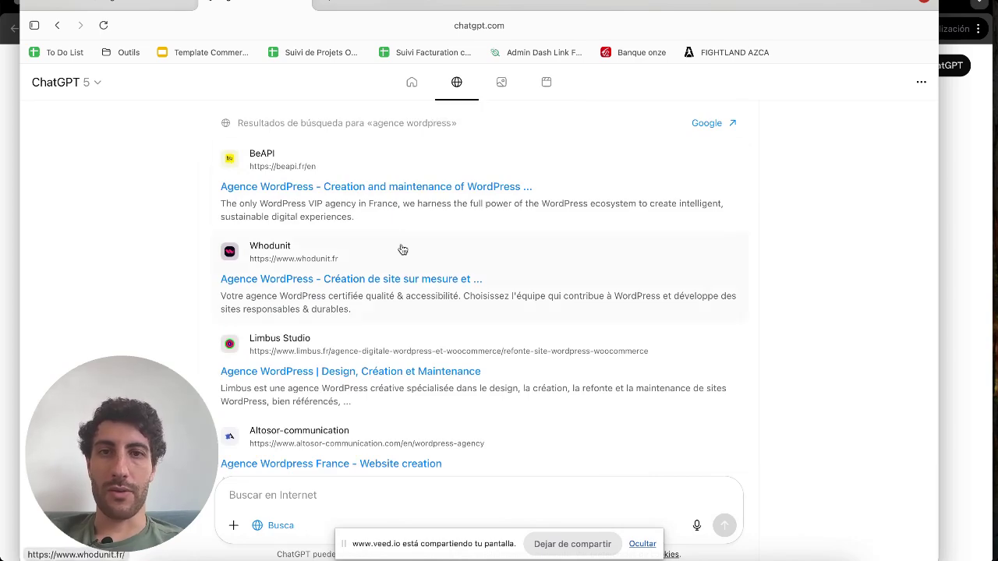
scroll(403, 249, down, 2)
scroll(402, 250, down, 5)
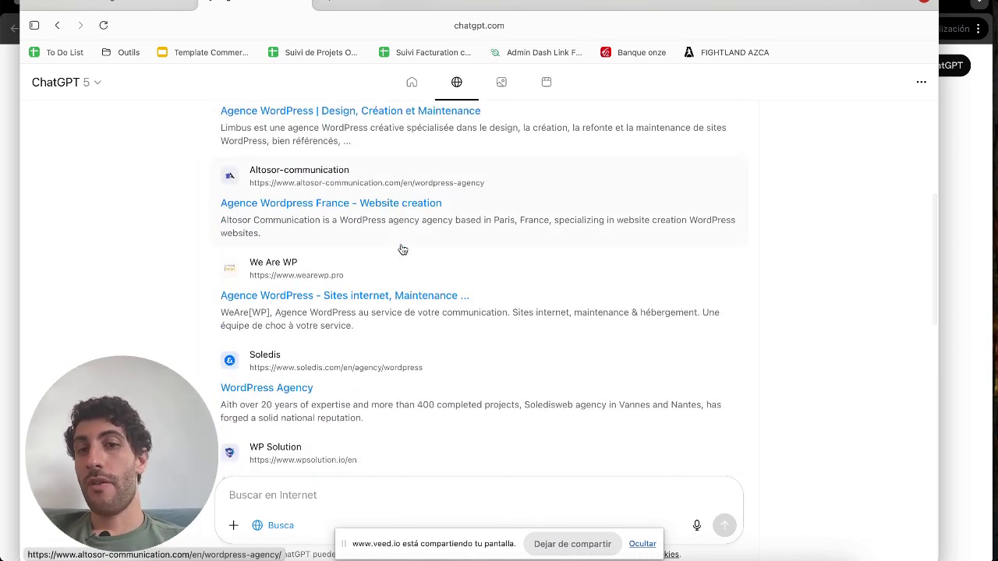
scroll(402, 250, down, 6)
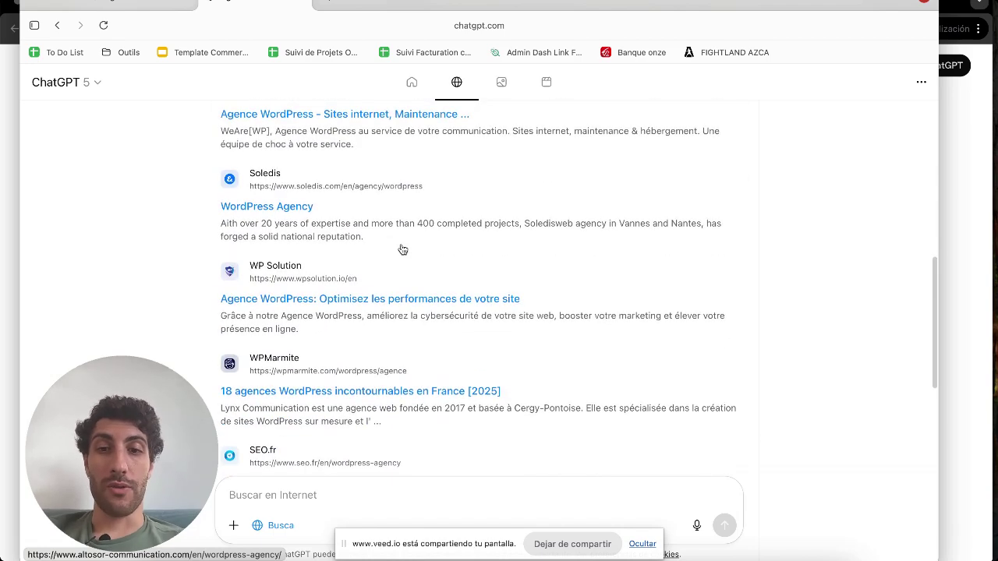
scroll(402, 249, up, 12)
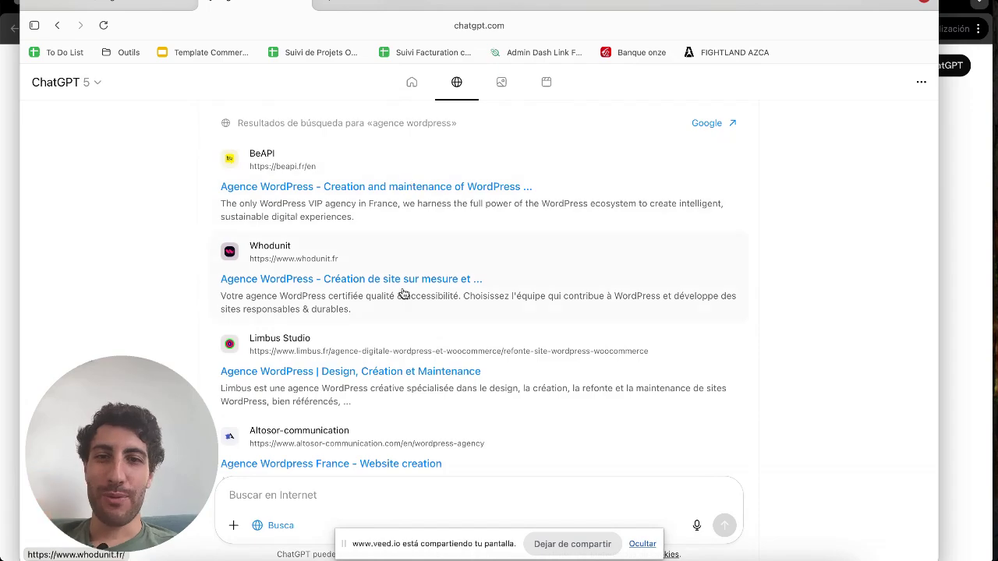
scroll(404, 293, down, 5)
scroll(404, 294, down, 10)
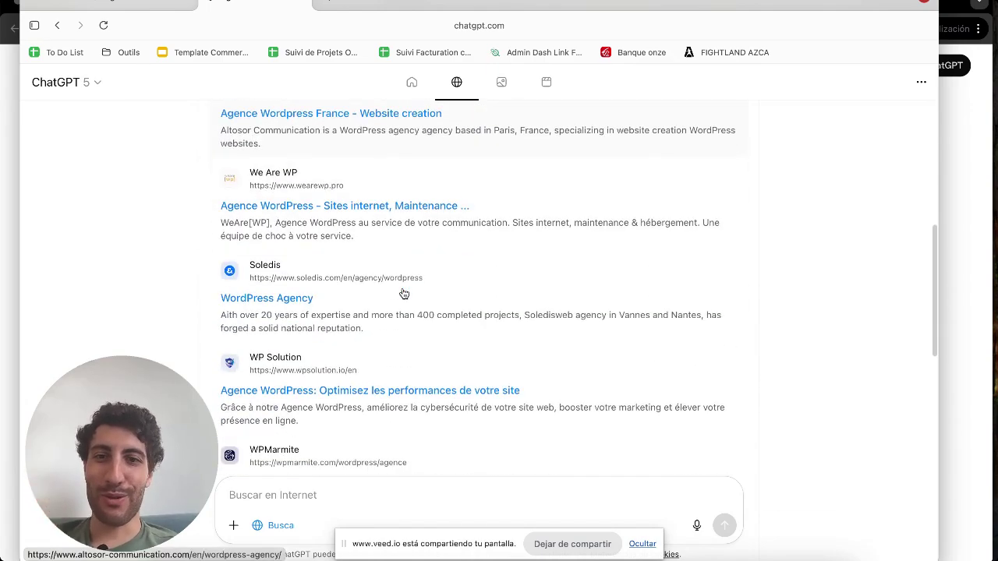
scroll(404, 293, up, 15)
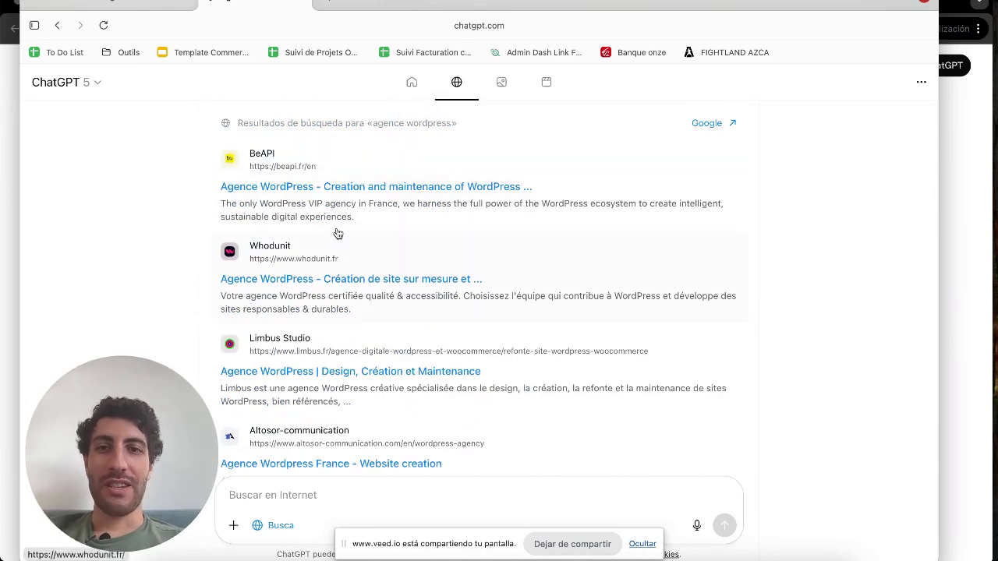
click(501, 83)
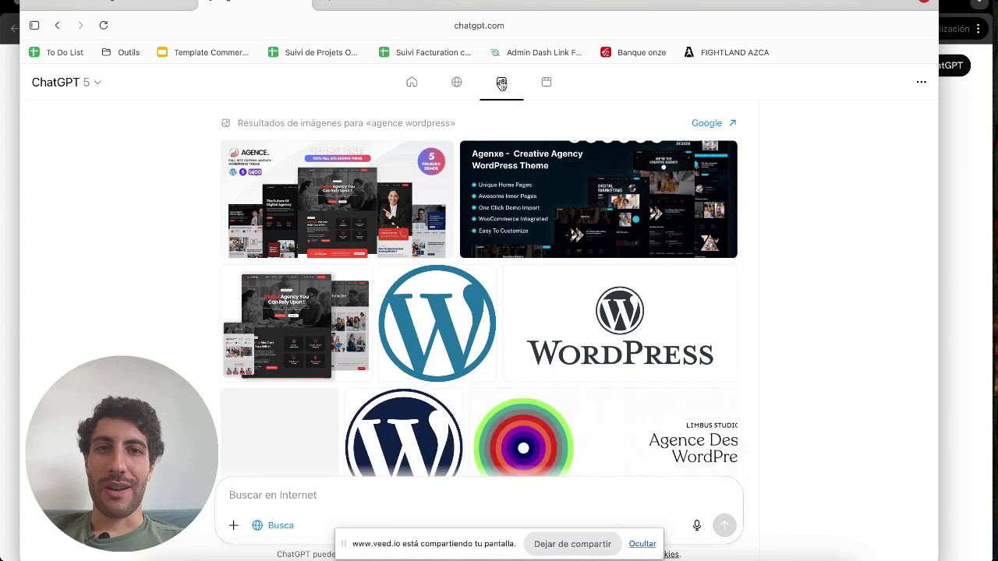
click(548, 83)
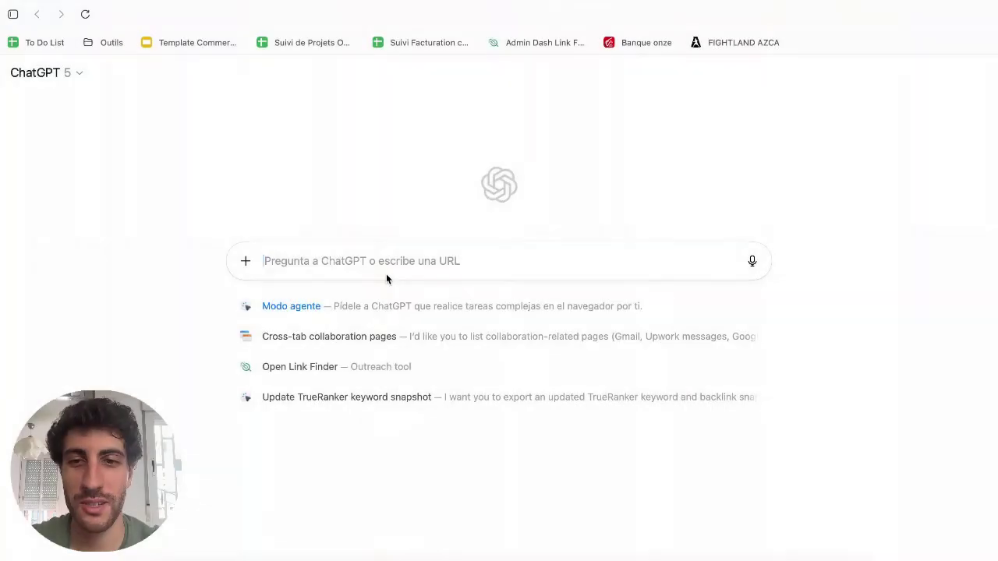
Open the agenceonze.fr homepage and bring up the ChatGPT assistant beside it
text(agenceonze.fr)
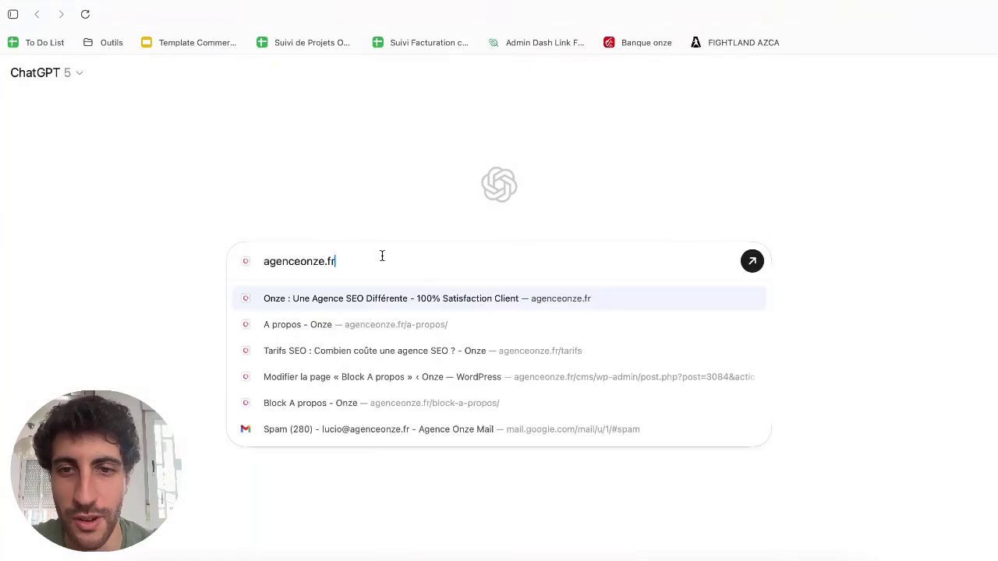
click(365, 299)
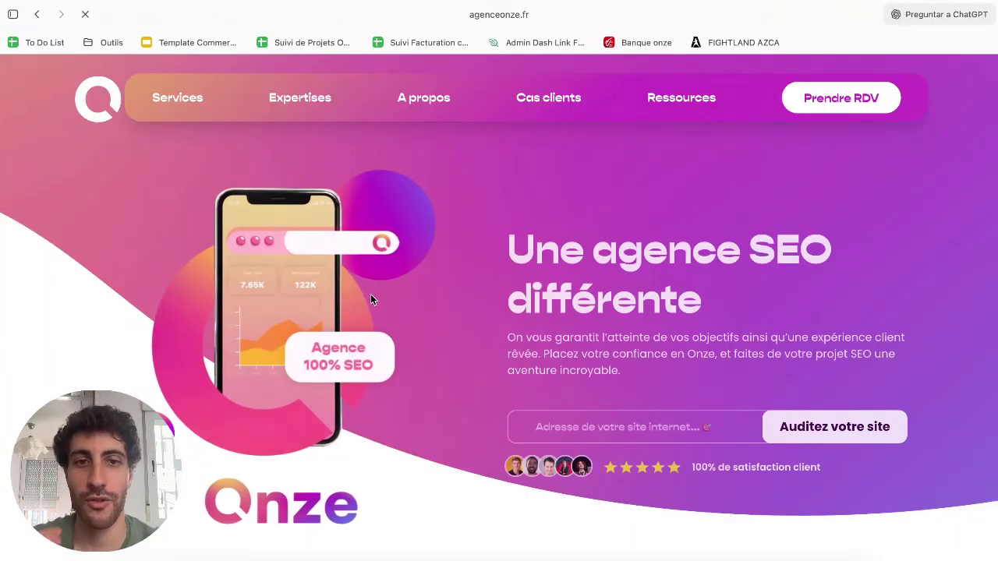
click(943, 16)
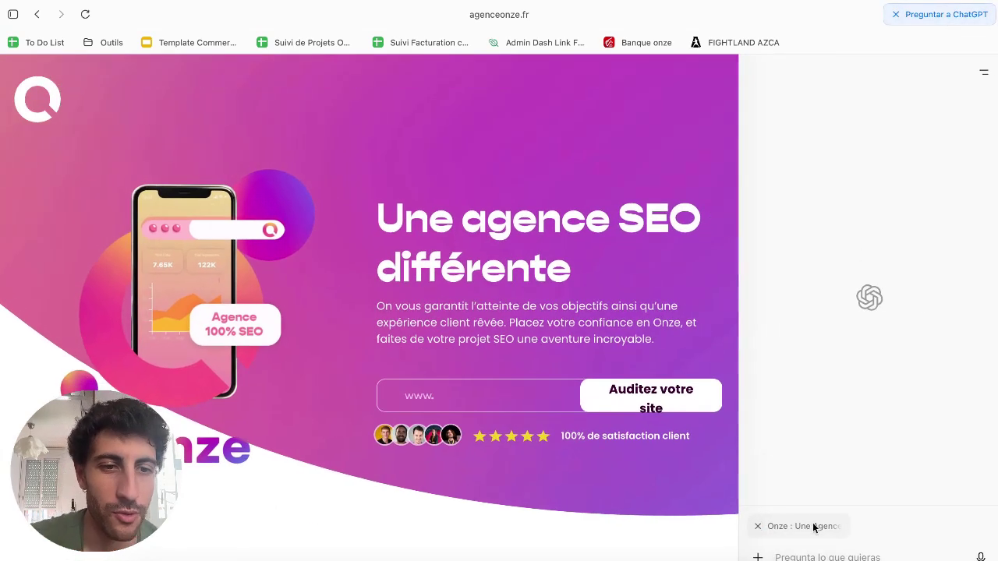
Ask the assistant "est-ce que cette agence offre des service de SEO pour ChatGPT et si oui, a quel prix ?"
text(e)
key(BackSpace)
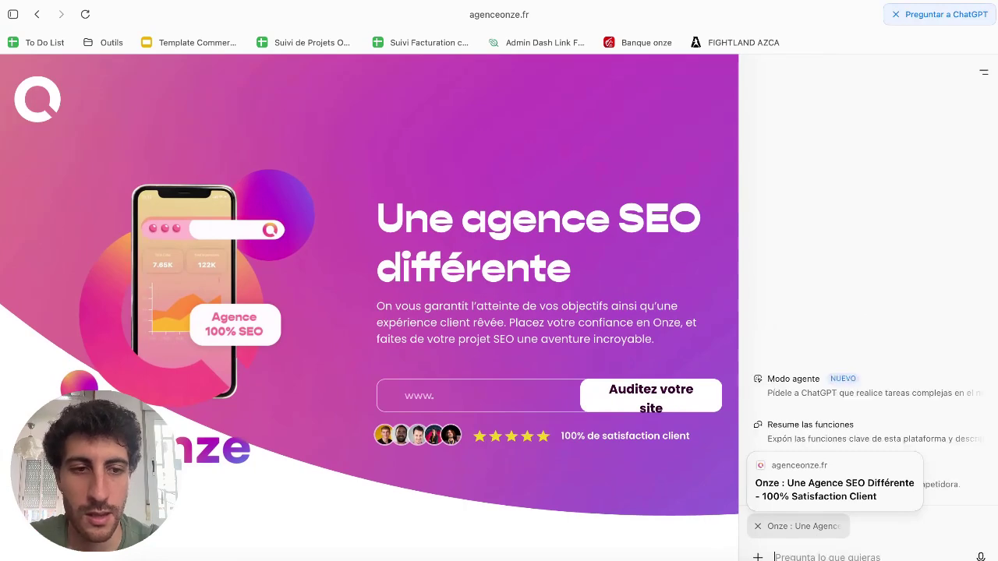
text(est-ce que c)
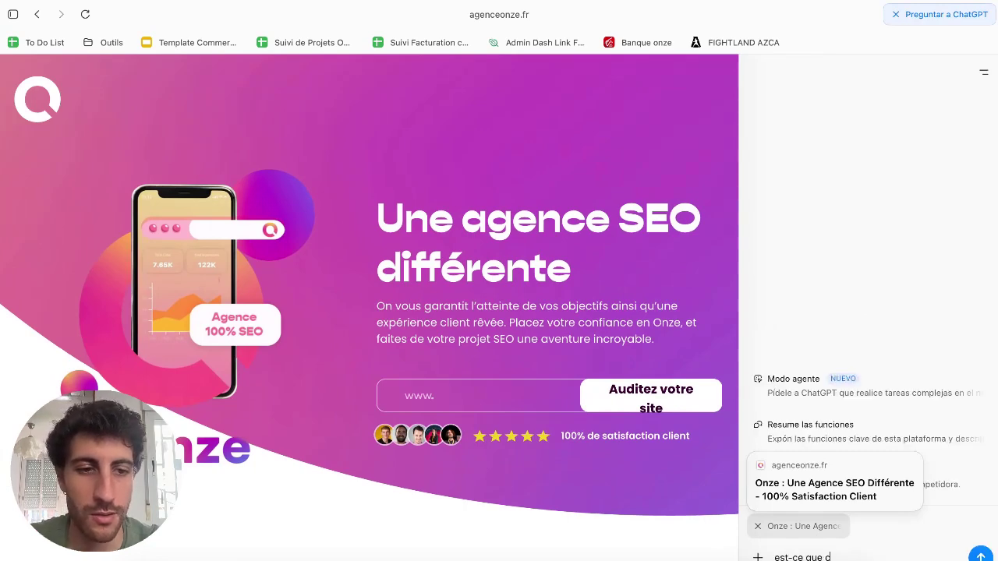
text(ette agence offre)
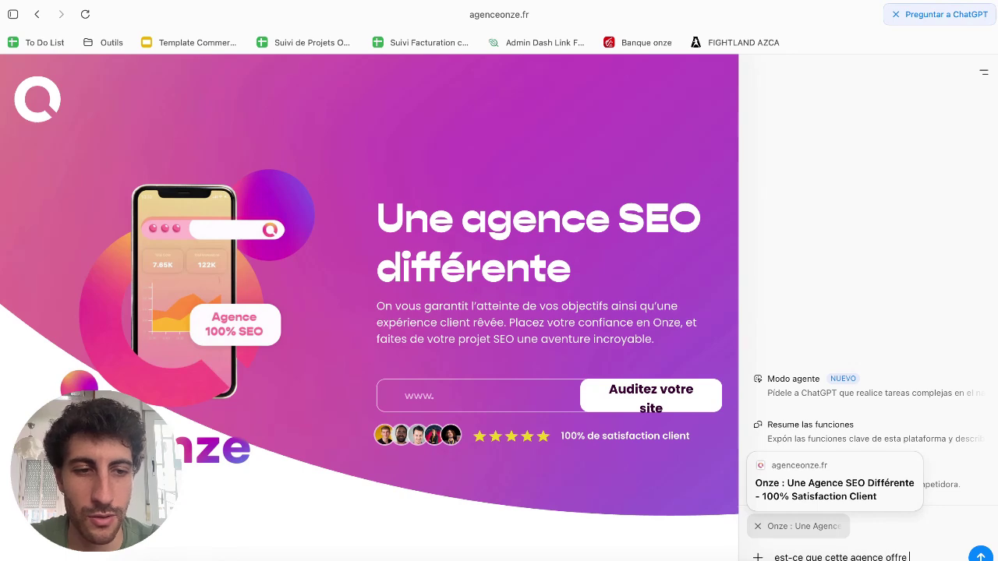
text( des service de)
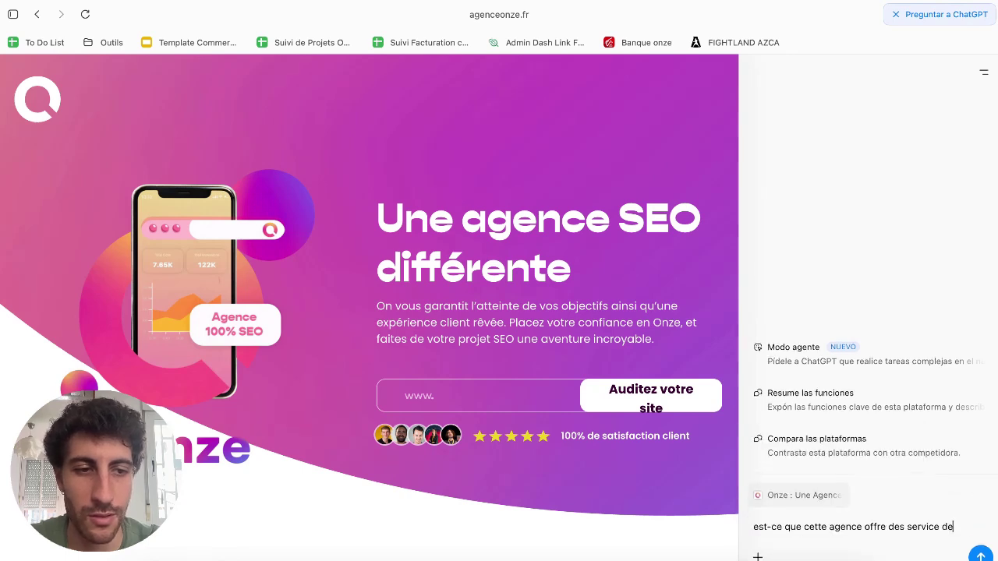
text( SEO pour ChatGPT et si oui, a quel prix ?)
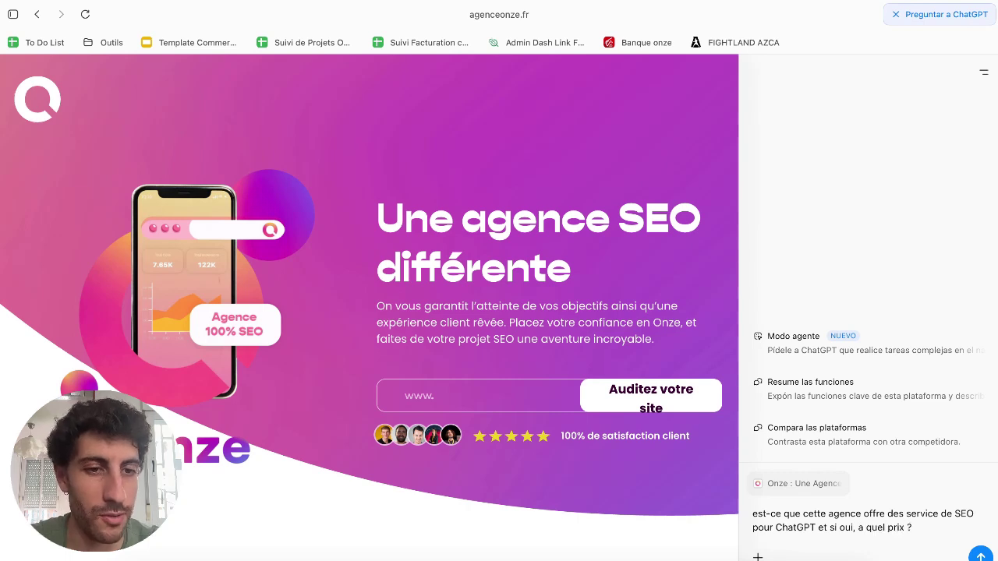
key(Return)
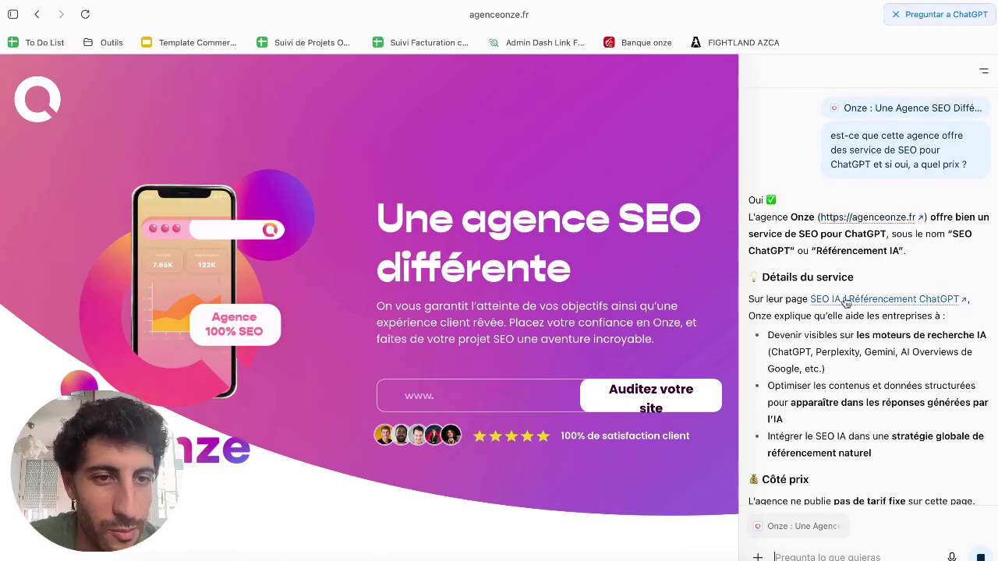
Read the assistant's answer about the agency's ChatGPT SEO service, focusing on the pricing section
scroll(835, 304, down, 7)
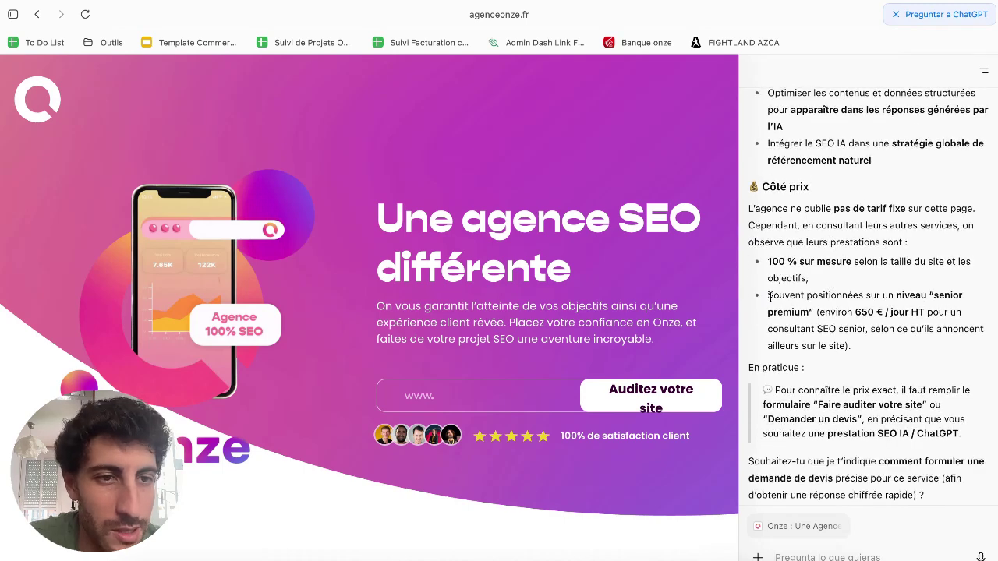
drag(770, 296, 926, 330)
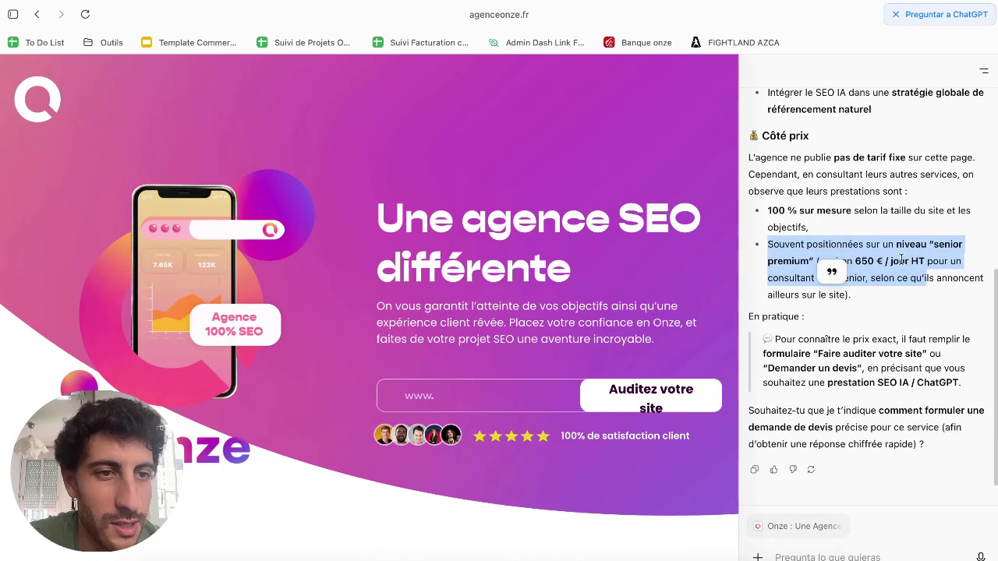
scroll(902, 260, down, 1)
click(905, 264)
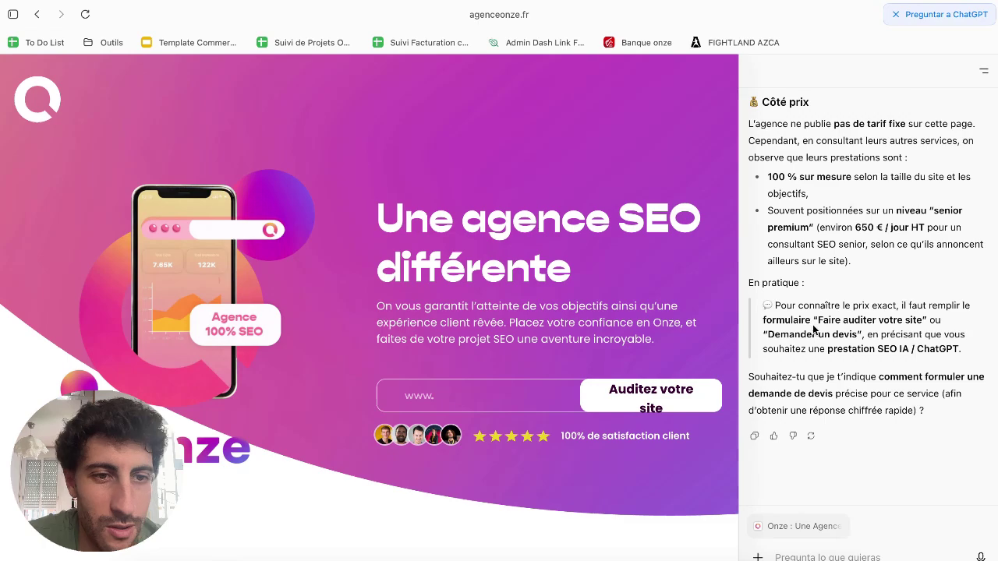
scroll(813, 329, up, 5)
scroll(813, 329, down, 5)
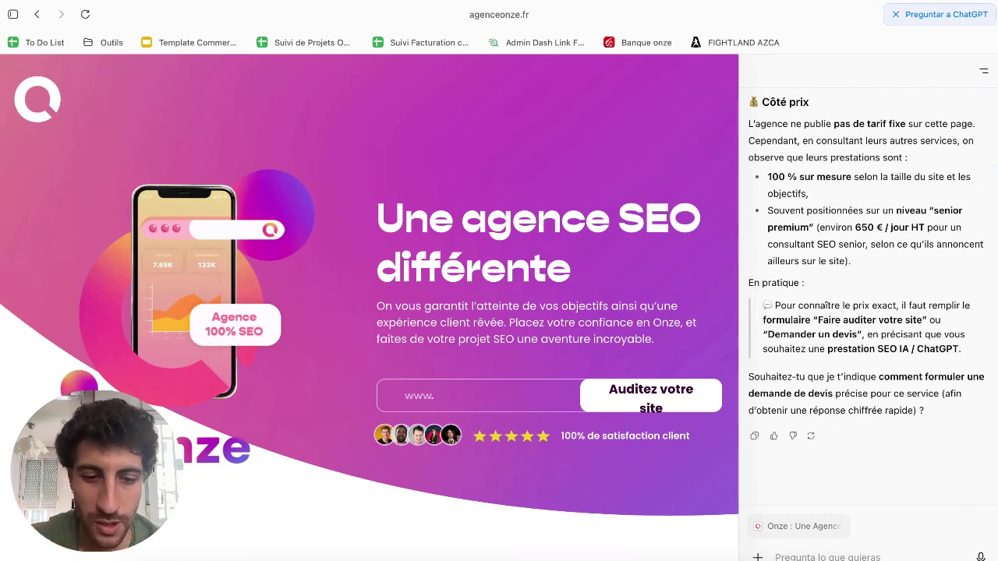
Send "Ok, prends rendez-vous avec eux la semaine prochaine. Quand tu veux" to the assistant and approve its booking offer with "Oui"
text(Ok, prends rendez-vous avec eux l)
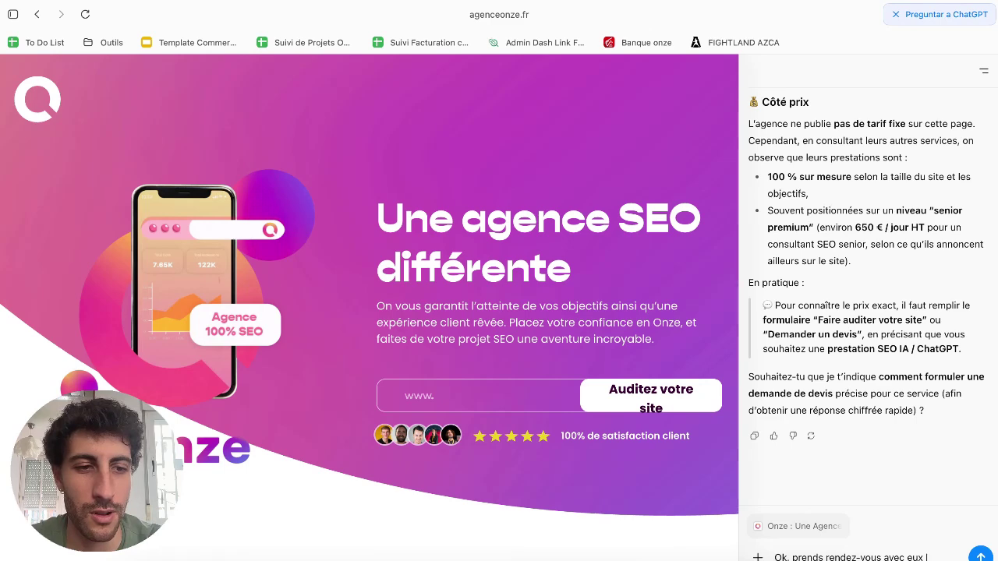
text(a semaine proch)
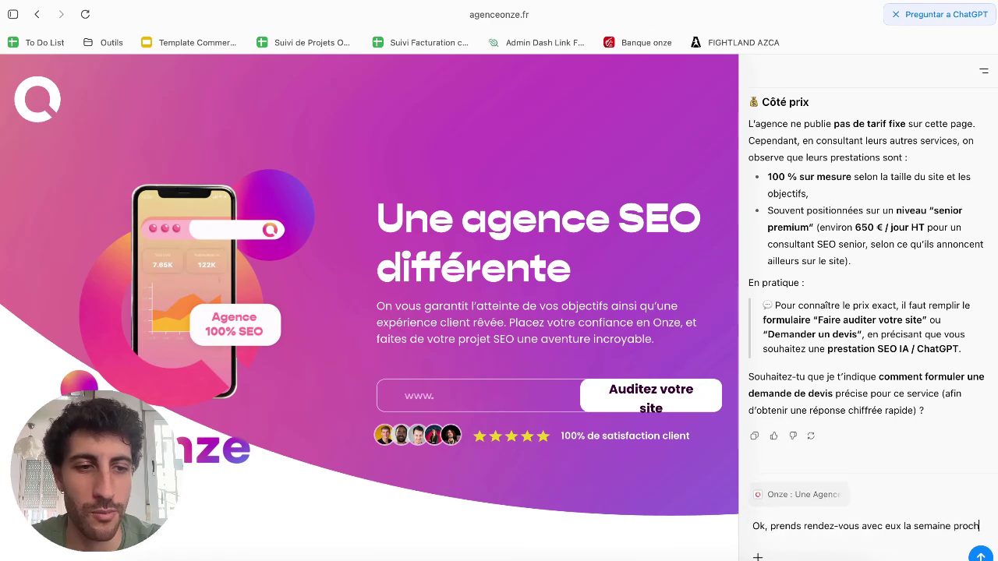
text(aine.)
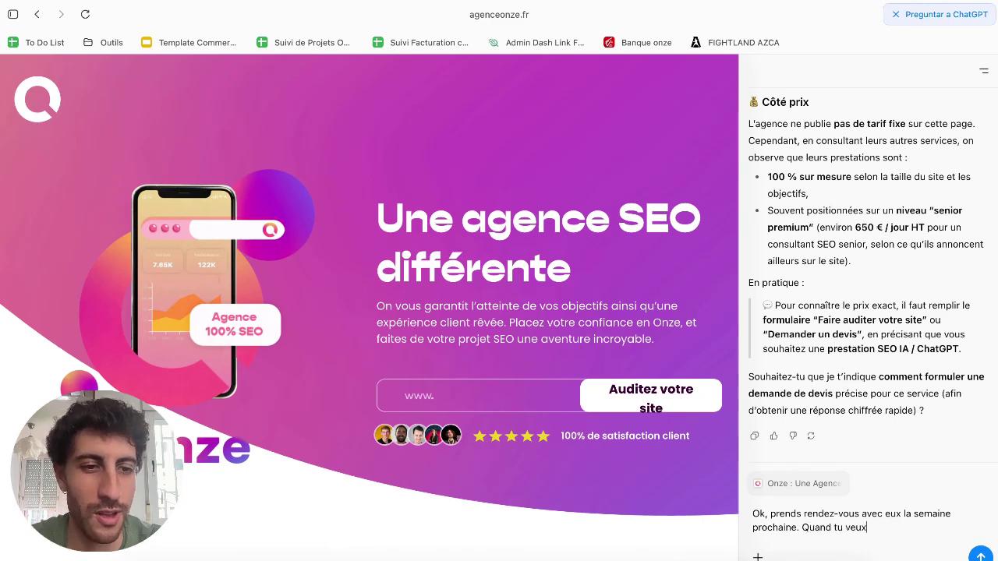
text( Quand tu veux)
key(Return)
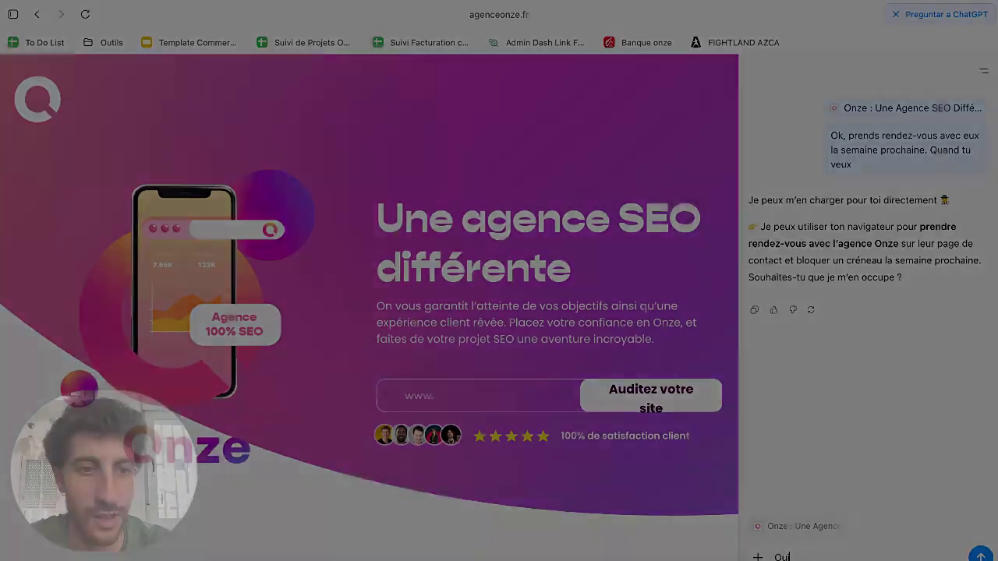
key(Return)
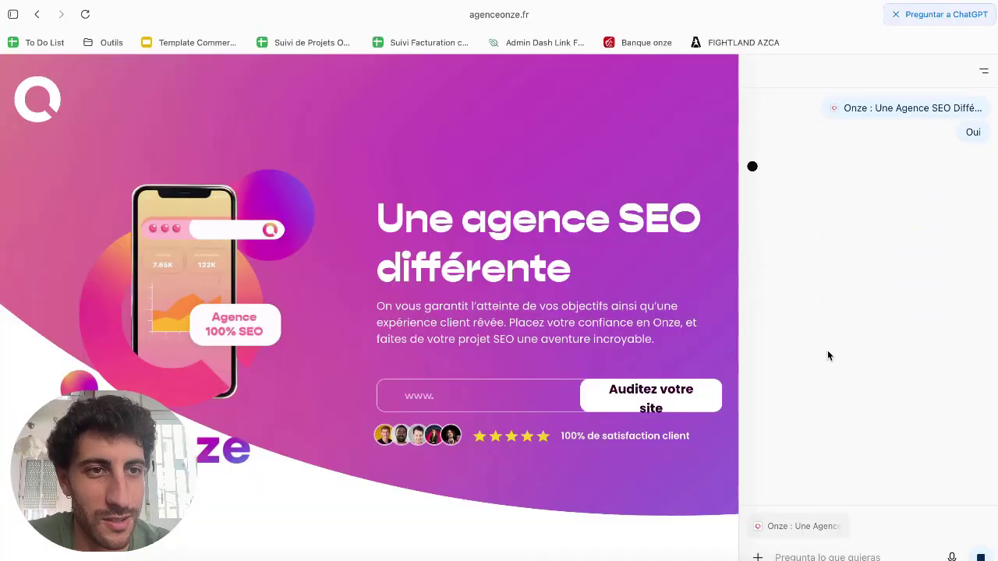
Let the assistant use the browser to book an appointment with the agency on its site
scroll(827, 352, up, 5)
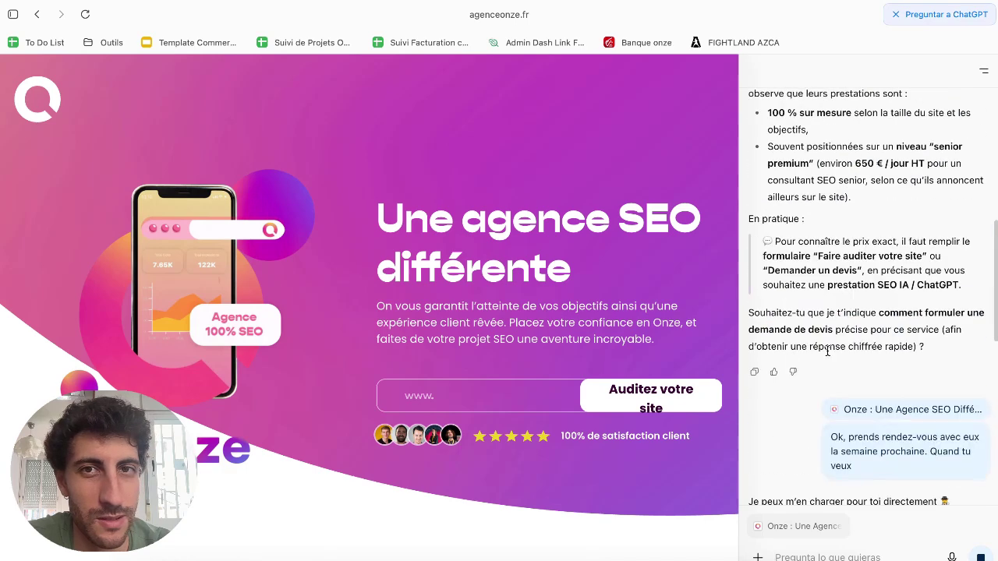
scroll(827, 351, down, 5)
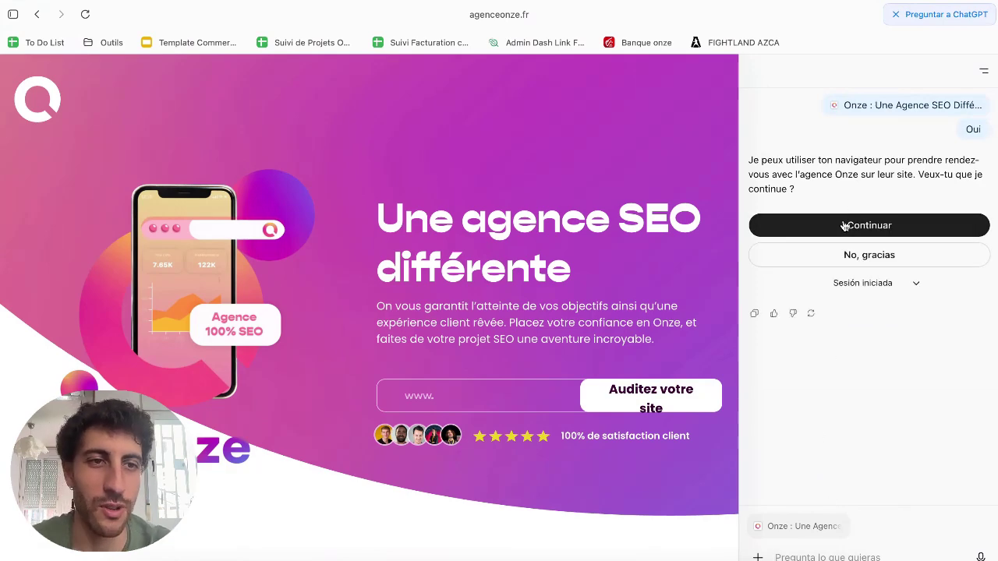
click(844, 225)
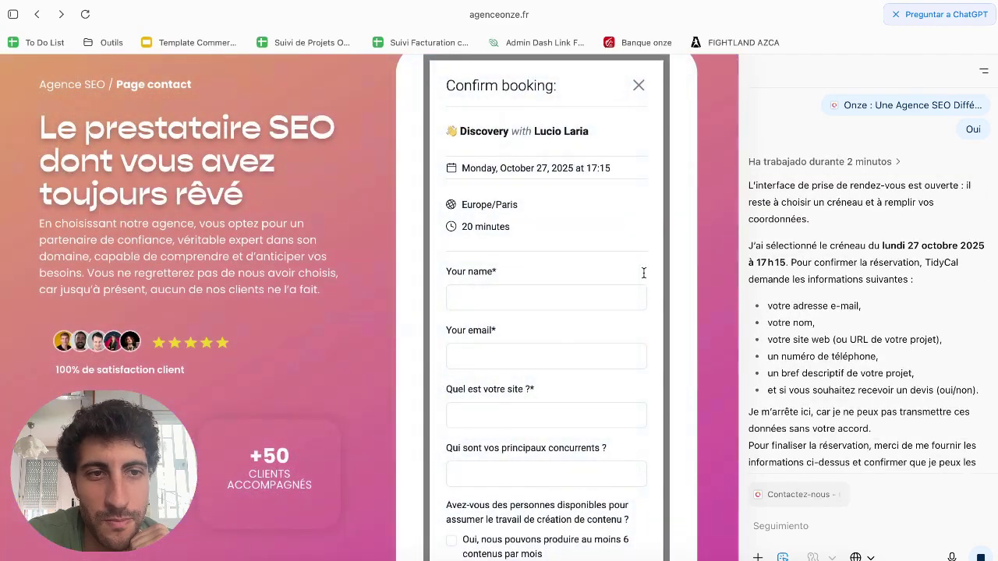
Review the booking form's fields and the assistant's list of details required to finalise the appointment
scroll(592, 289, down, 5)
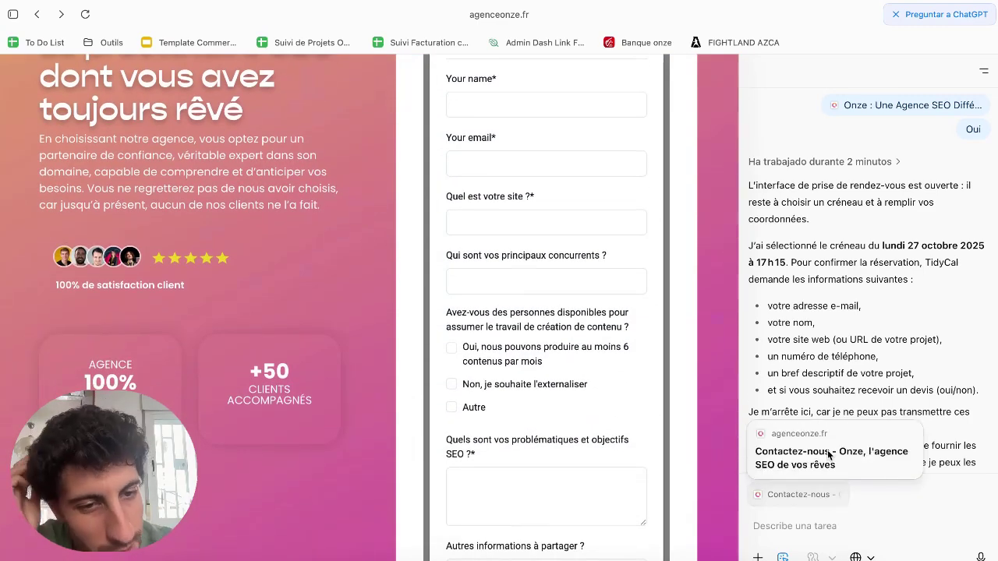
scroll(839, 394, down, 3)
text(Transmet)
key(BackSpace)
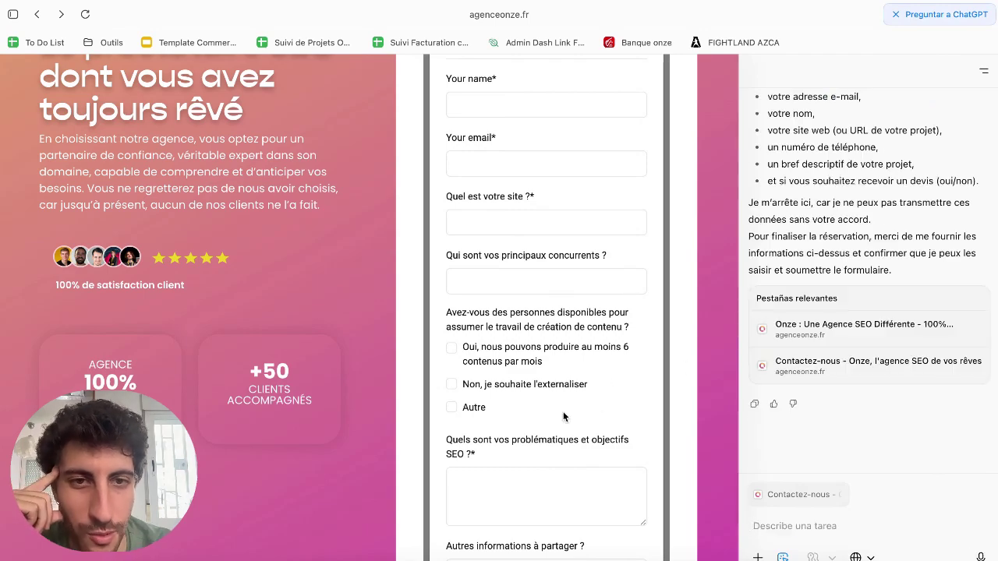
scroll(722, 450, down, 5)
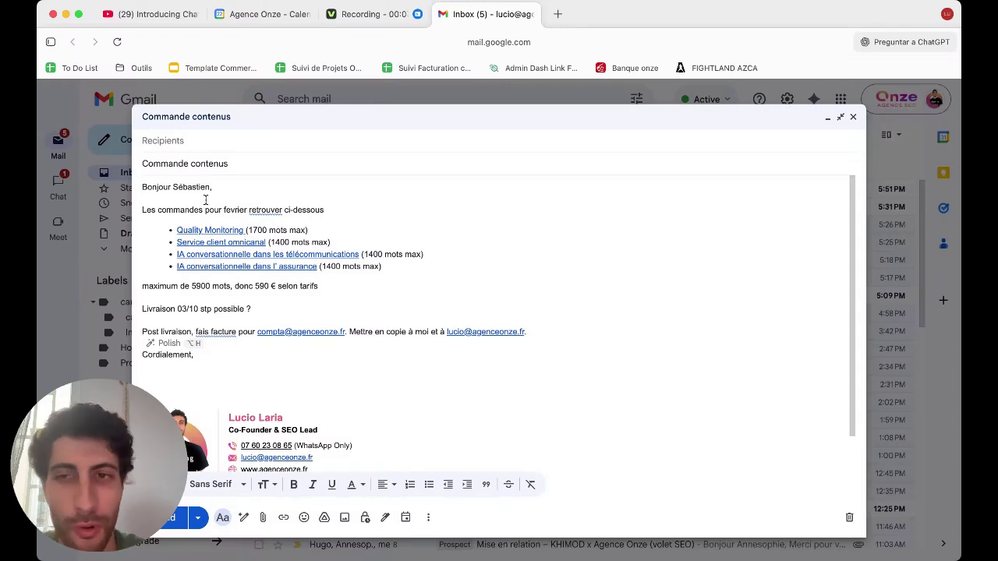
Rewrite the body of the Gmail draft "Commande contenus" with the prompt "Corrige cette commande et rends la plus pro et formelle" and apply the result
click(209, 355)
drag(208, 356, 123, 173)
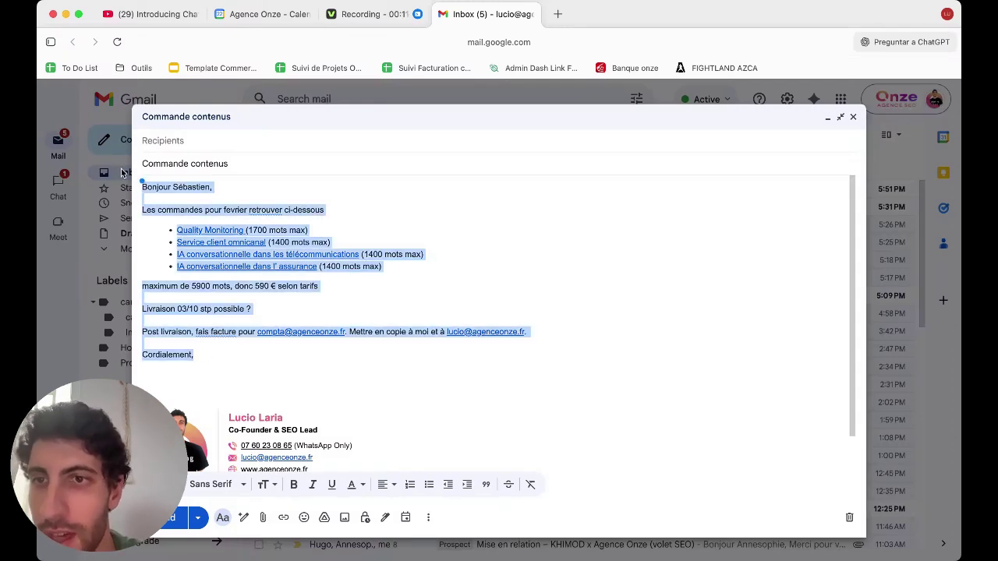
click(138, 177)
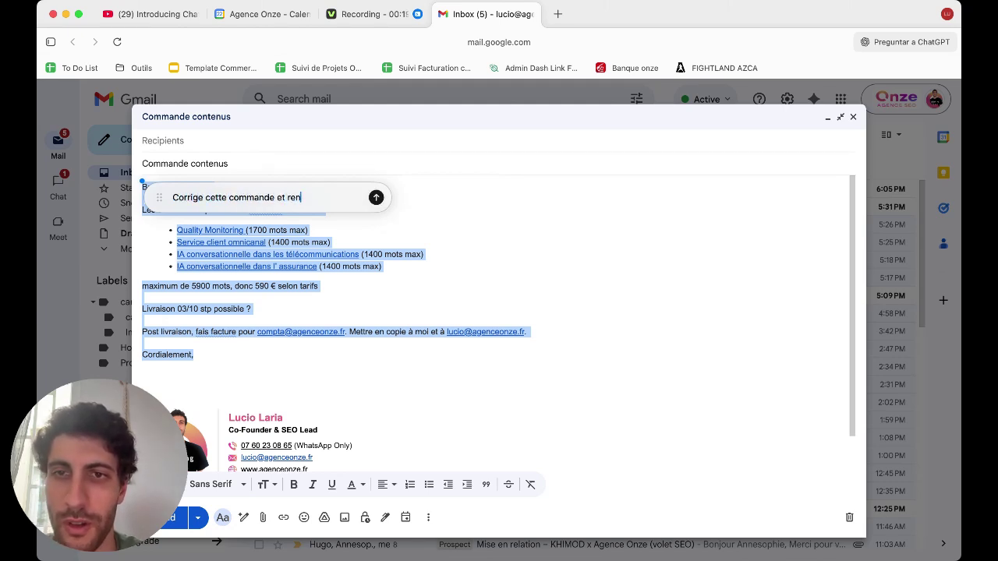
text(o et formelle)
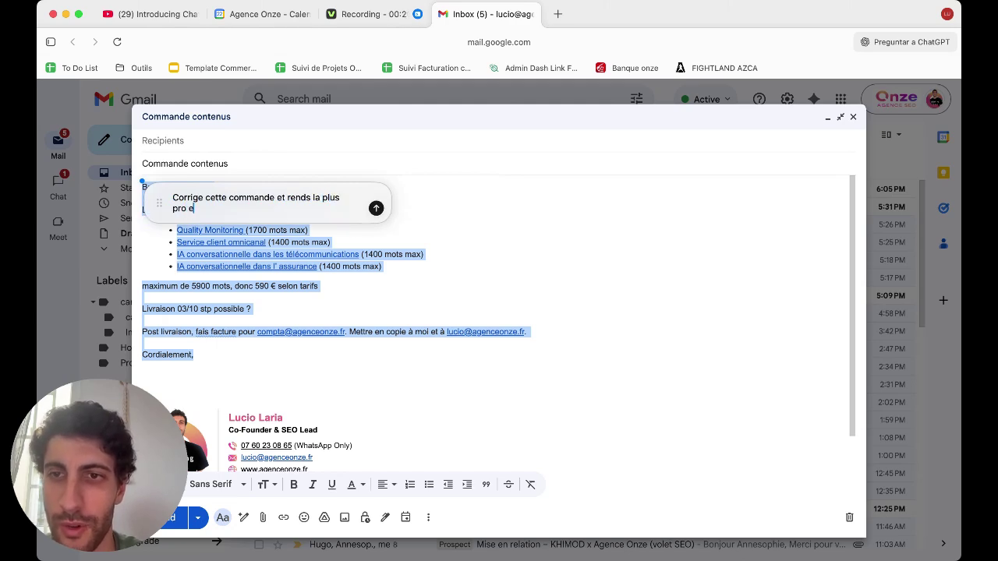
click(377, 208)
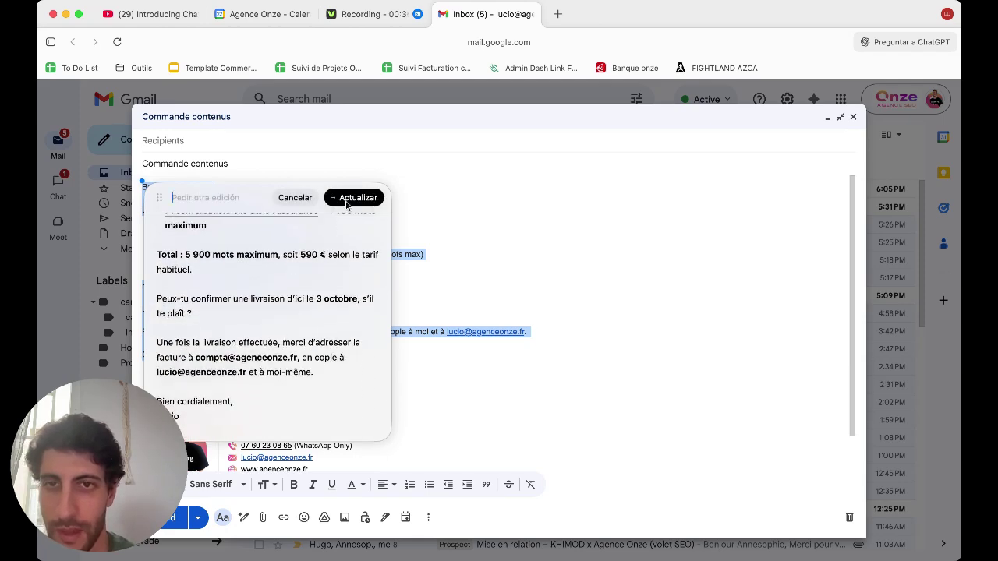
click(347, 198)
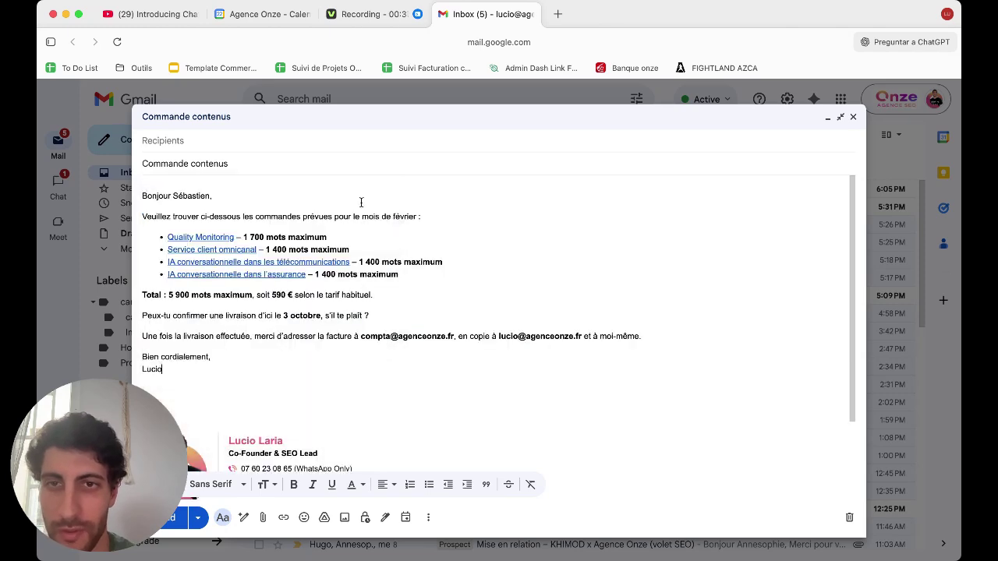
click(220, 235)
drag(142, 295, 186, 293)
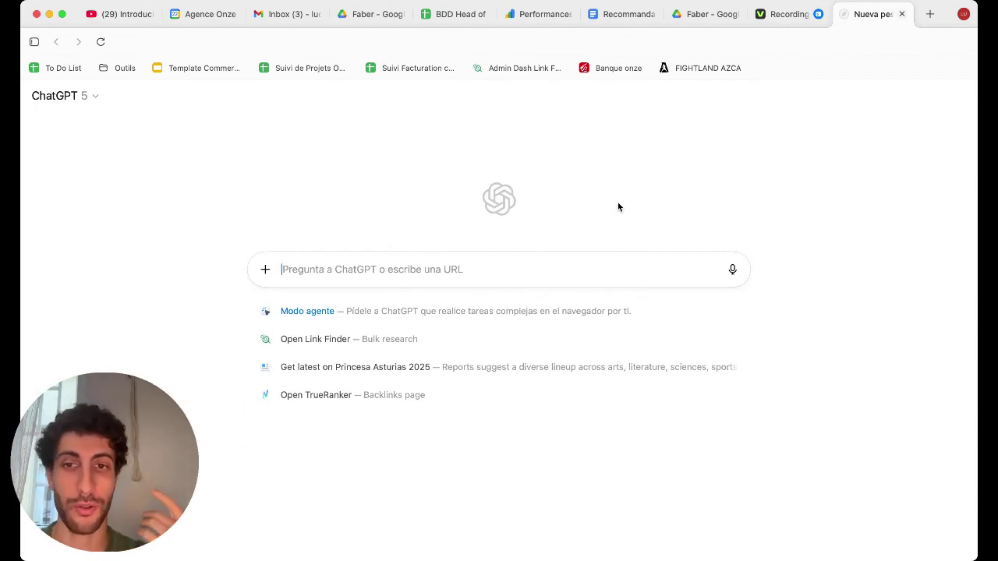
Ask ChatGPT "Gants de boxe BORDEAUX Edition 14 oz" with "Trouve moi un site confiable ou acheter ces gants au meilleur prix" on a separate line
text(Gants de boxe BORDEAUX Edition 14 oz)
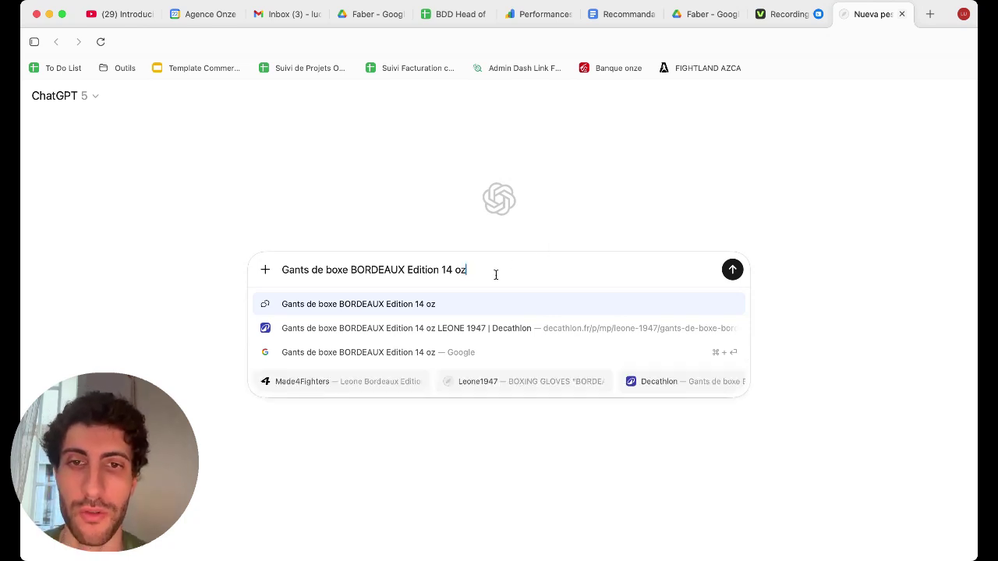
key(shift+Return)
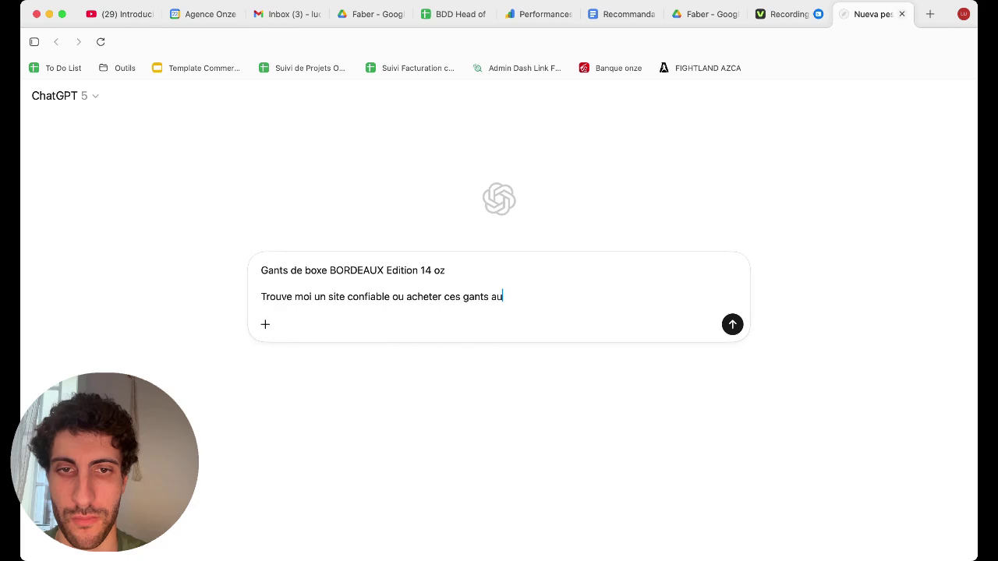
text(meilleur prix)
key(Return)
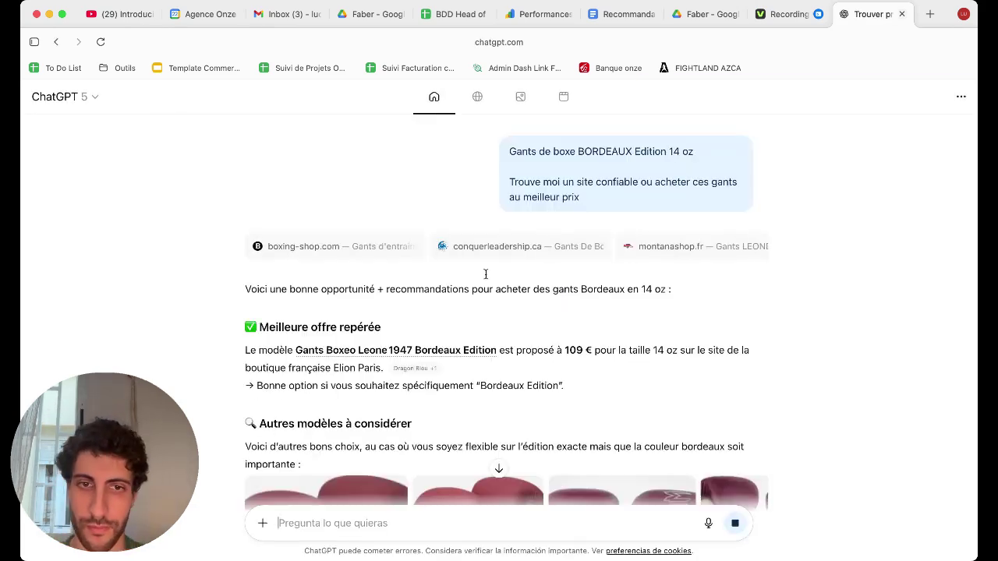
Open the Kenia Fitness offer for the Gants Bordeaux Edition Leone and accept all of the shop's cookies
scroll(485, 274, down, 5)
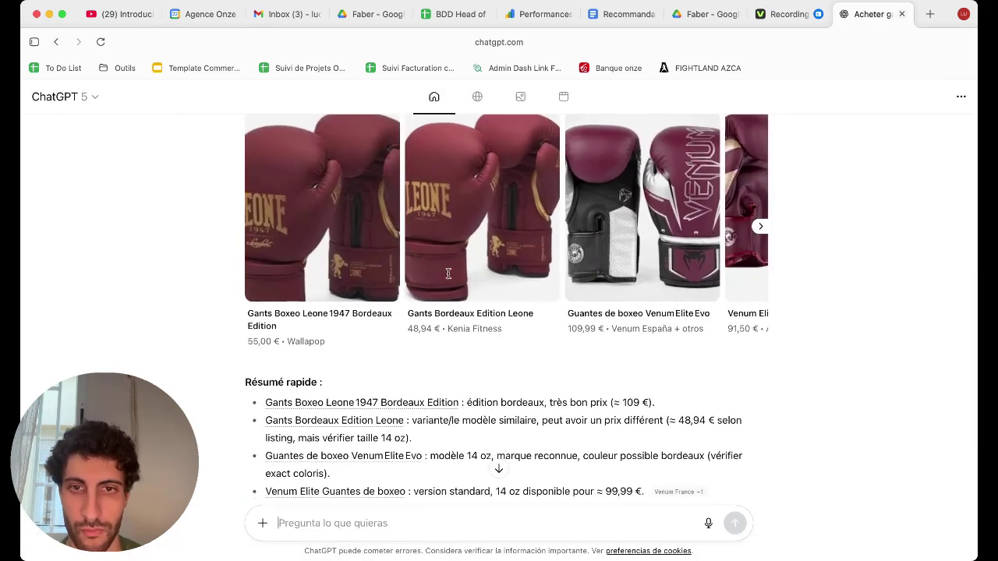
click(448, 274)
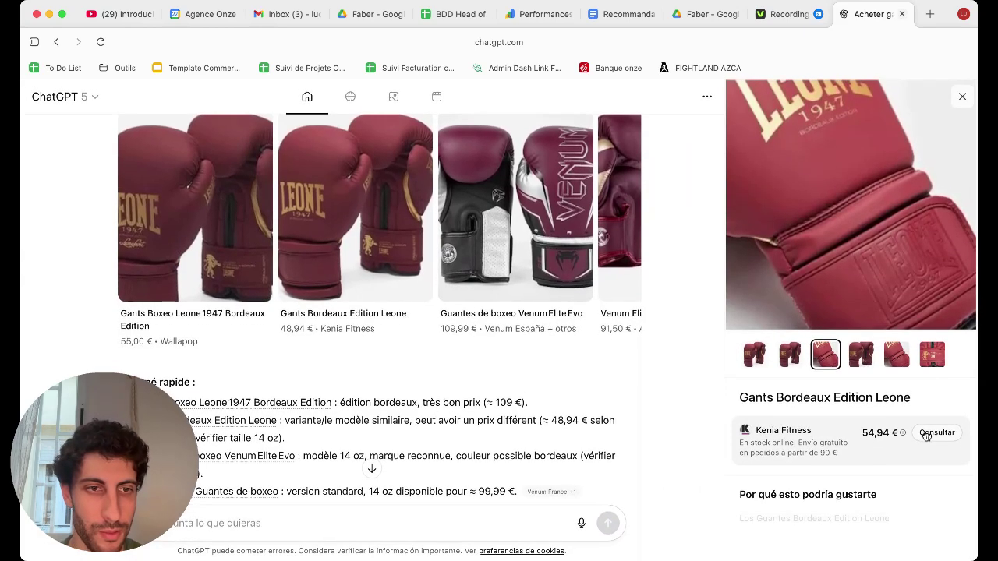
click(932, 433)
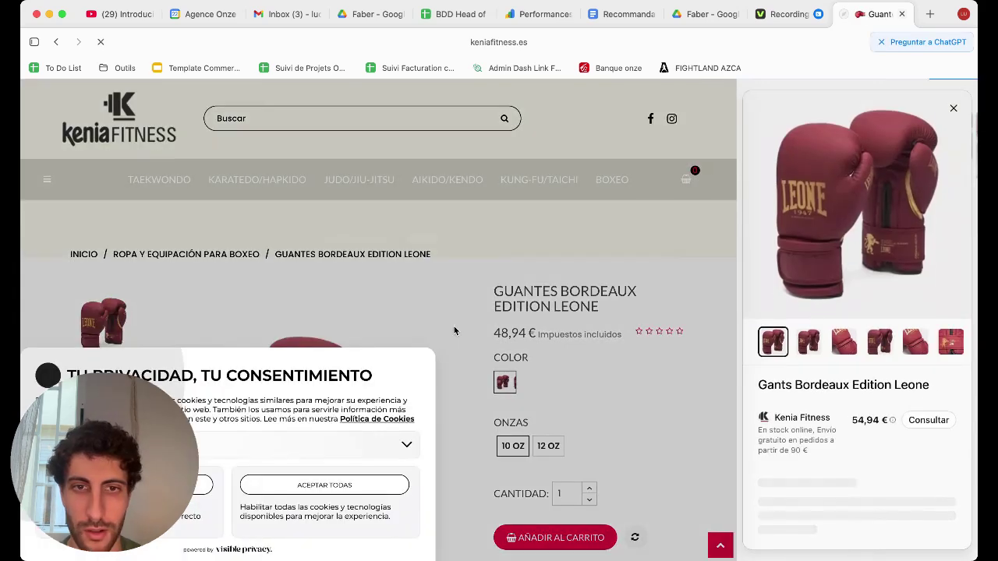
click(376, 483)
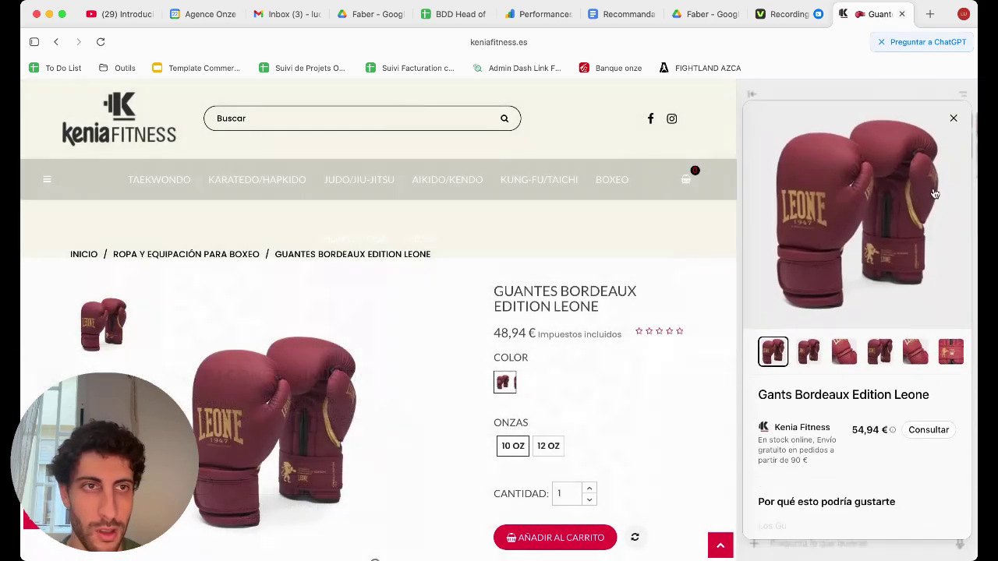
click(954, 107)
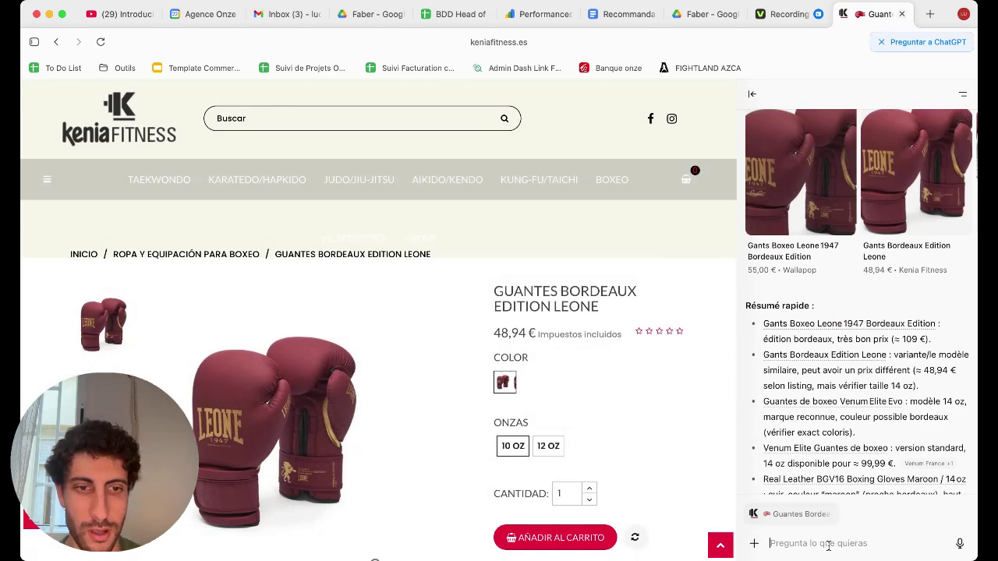
Have the assistant put the gloves in the cart in 12 oz plus hand wraps from this site, and open the cart
text(Mets le dans le panier a 12 onzes)
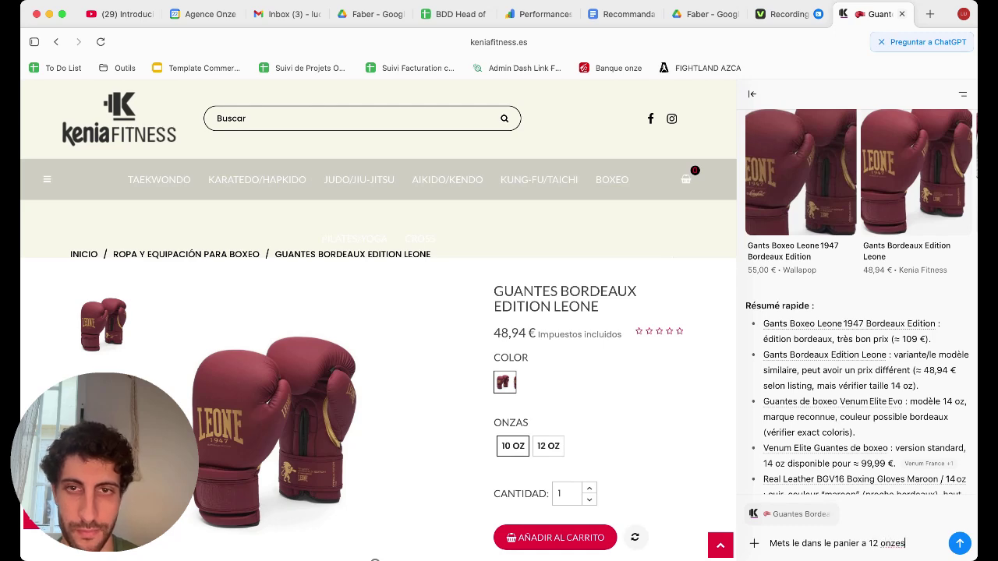
text( et achete auxsi des venga)
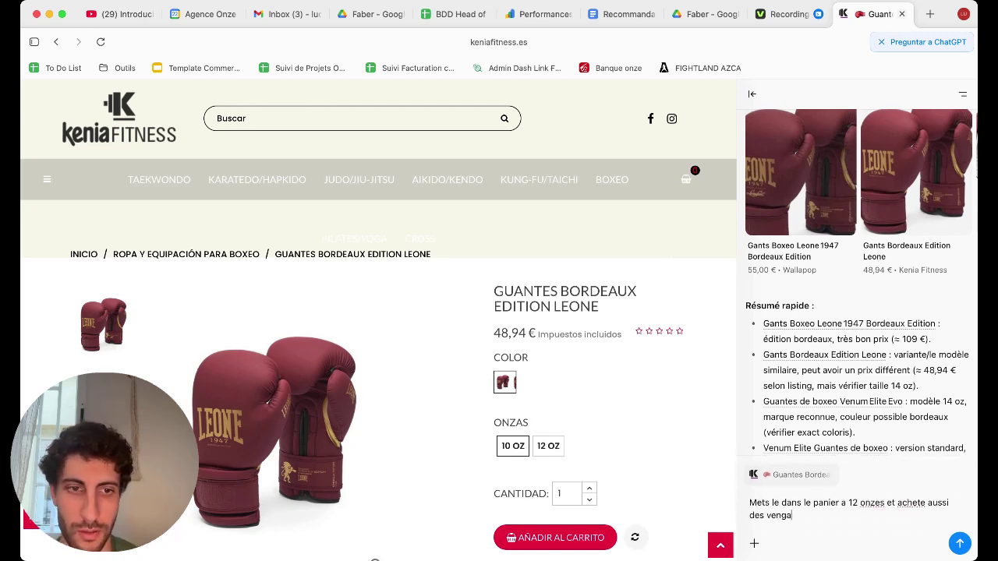
text(dages sur ce site)
key(Return)
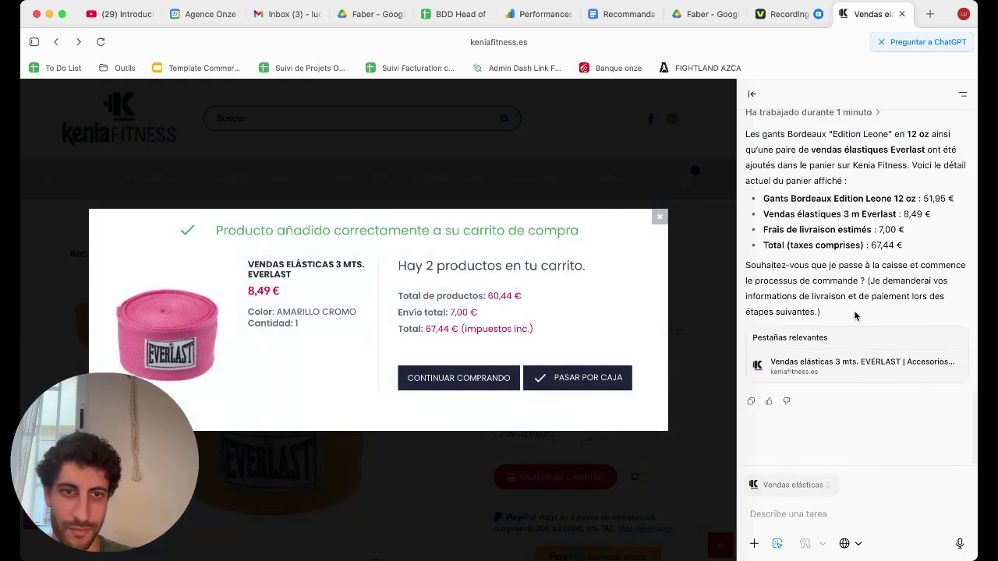
click(585, 377)
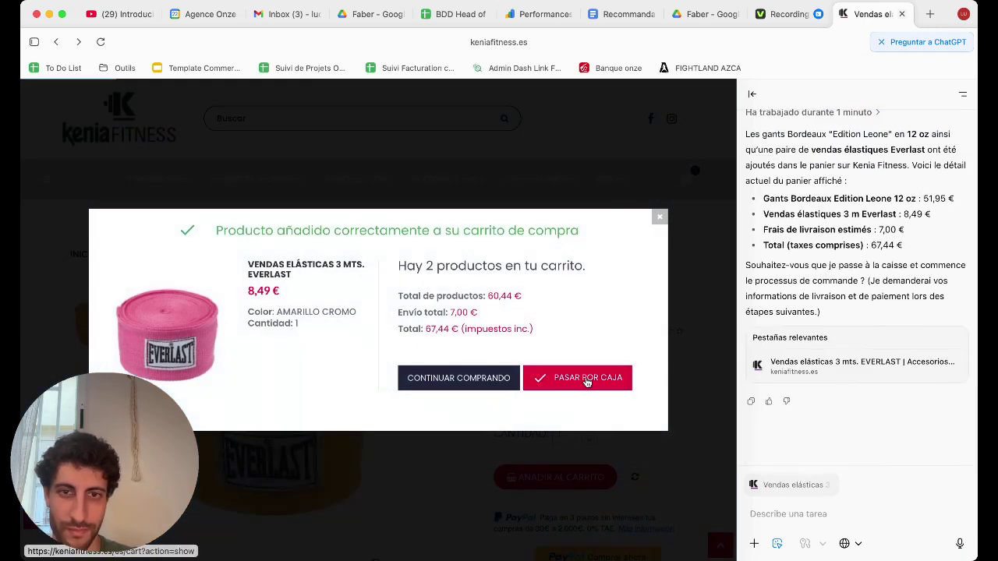
scroll(587, 382, down, 3)
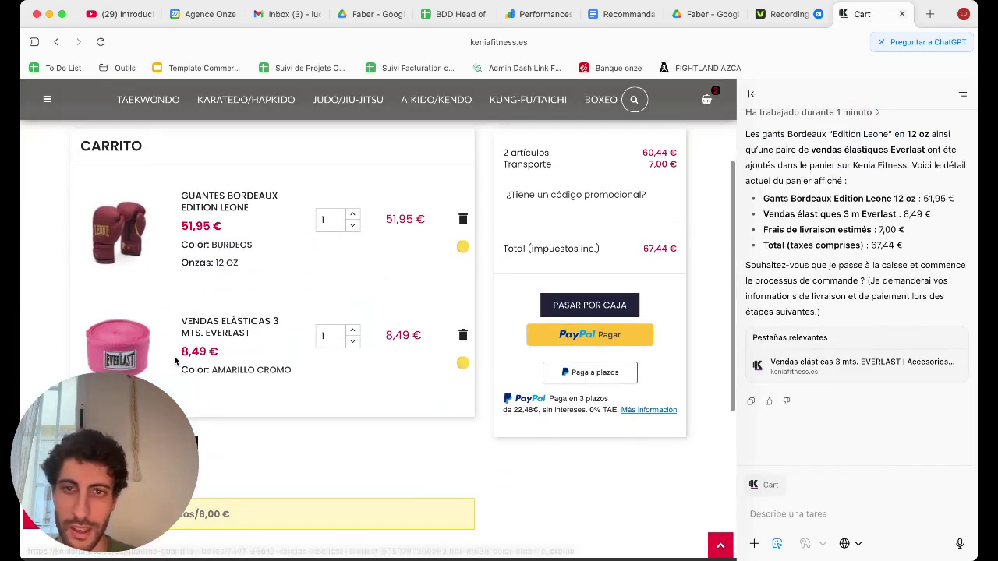